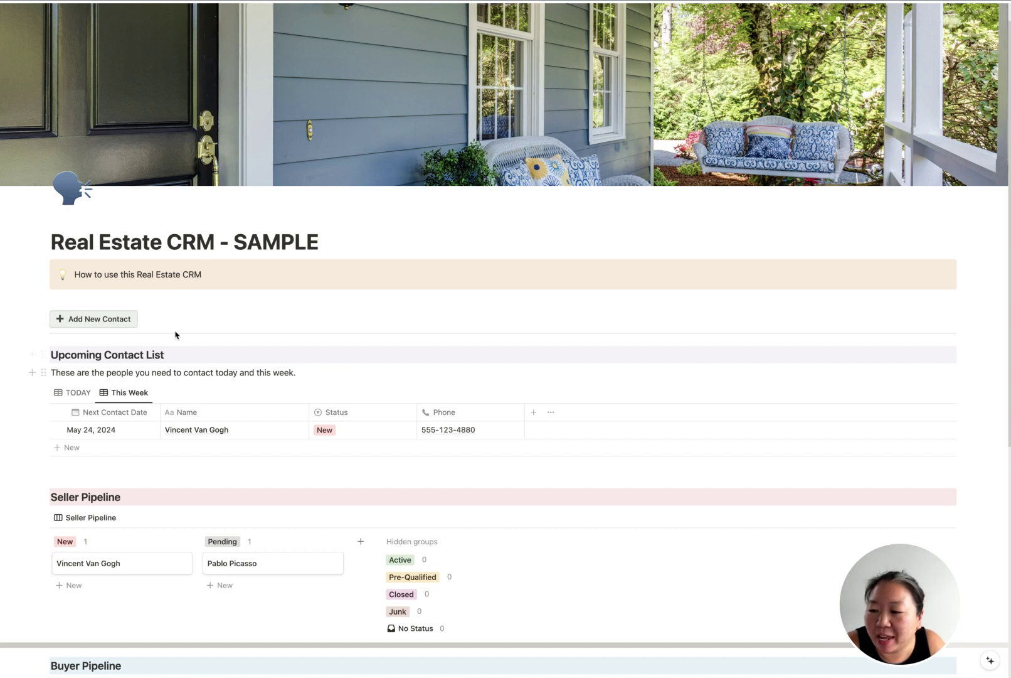
Open the Contact Database and check the first contact's Status options, keeping Pre-Qualified.
scroll(273, 244, down, 5)
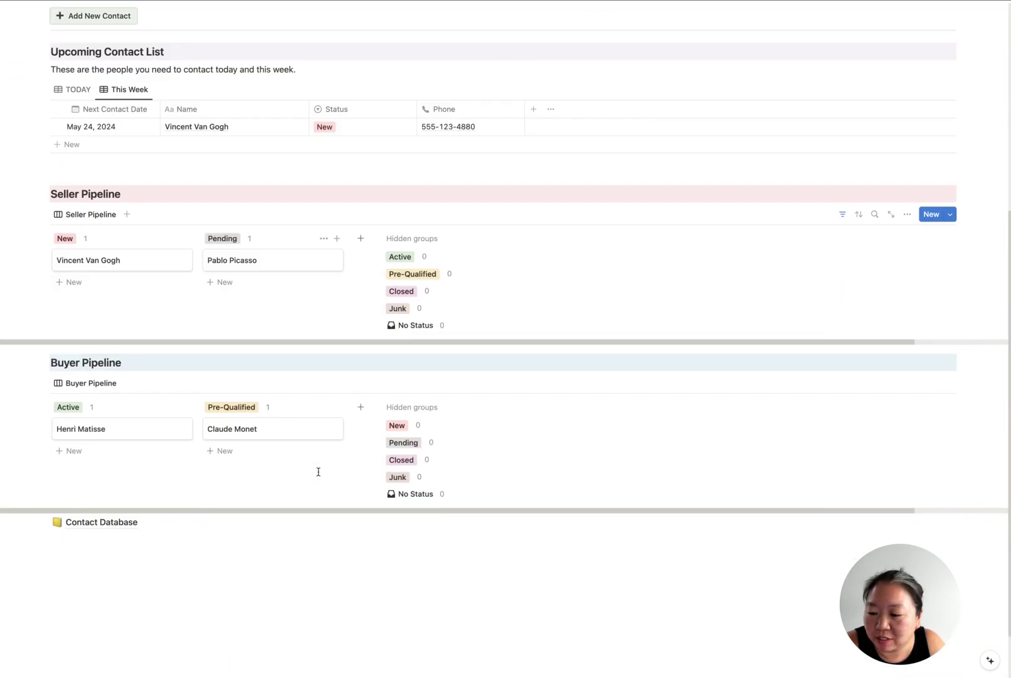
click(119, 523)
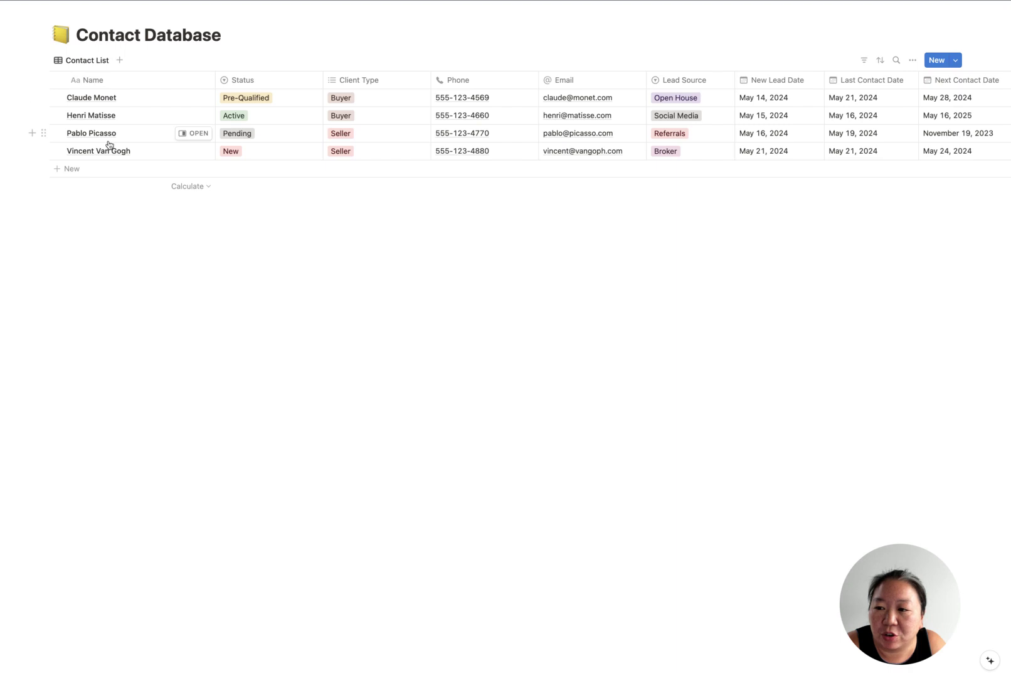
click(287, 99)
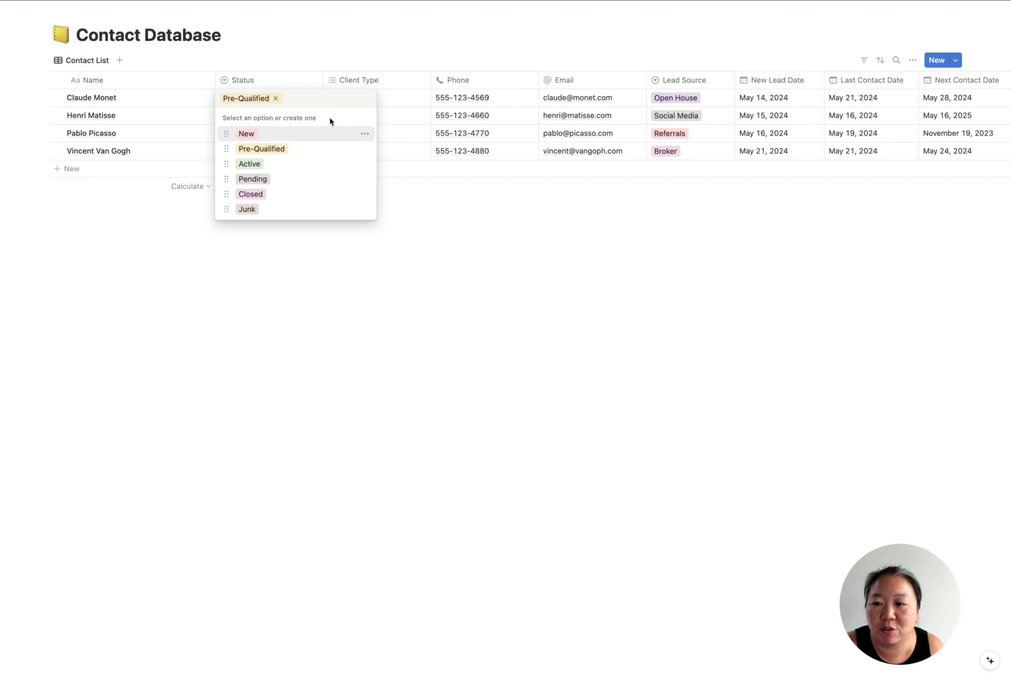
click(449, 262)
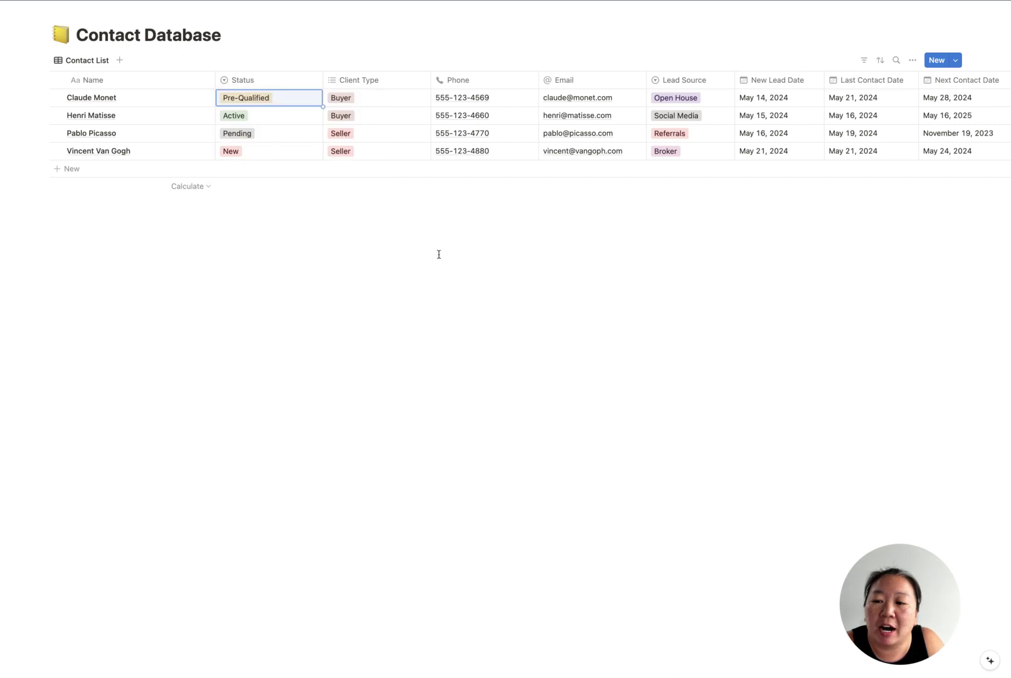
Add Past Client and Seller to the first contact's Client Type, then remove them, leaving Buyer.
click(399, 101)
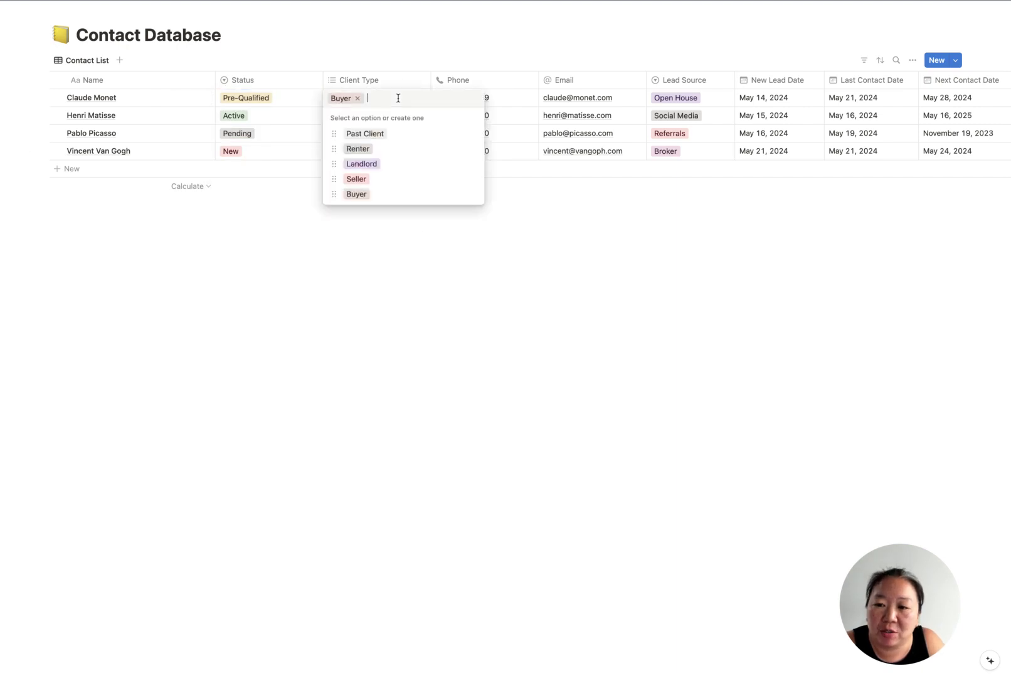
click(375, 135)
click(376, 180)
click(472, 300)
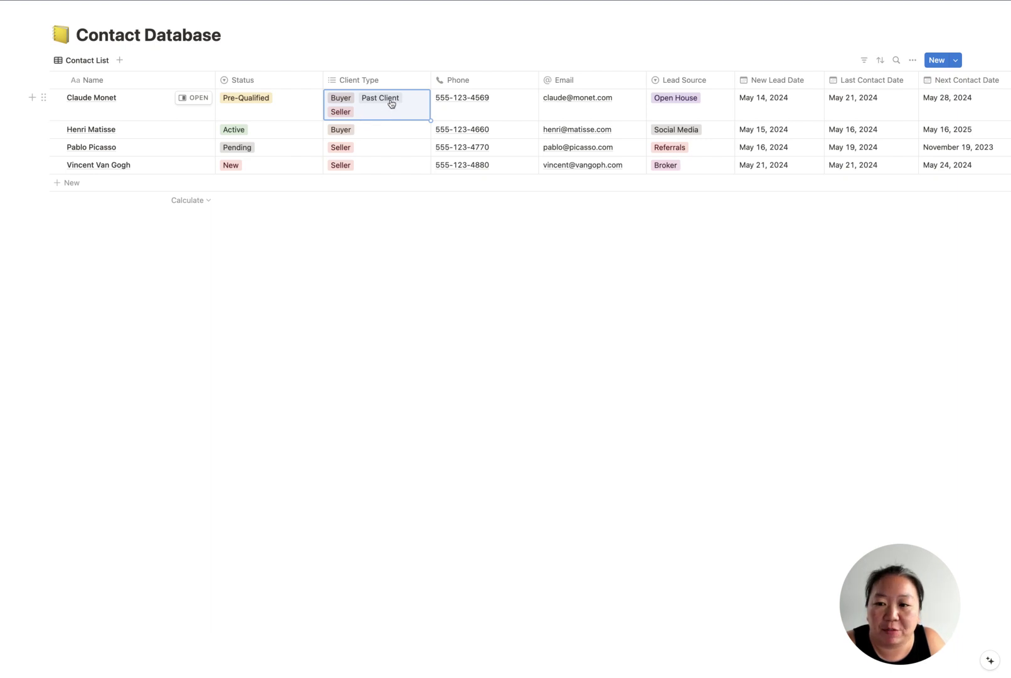
click(386, 110)
click(415, 98)
click(396, 99)
key(Escape)
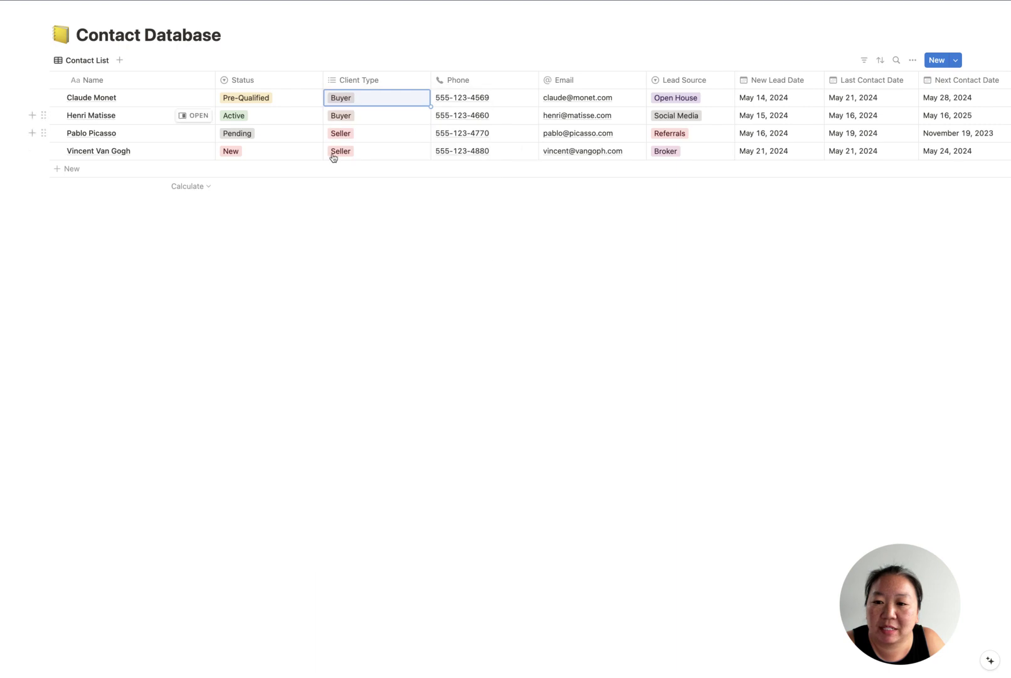
click(719, 100)
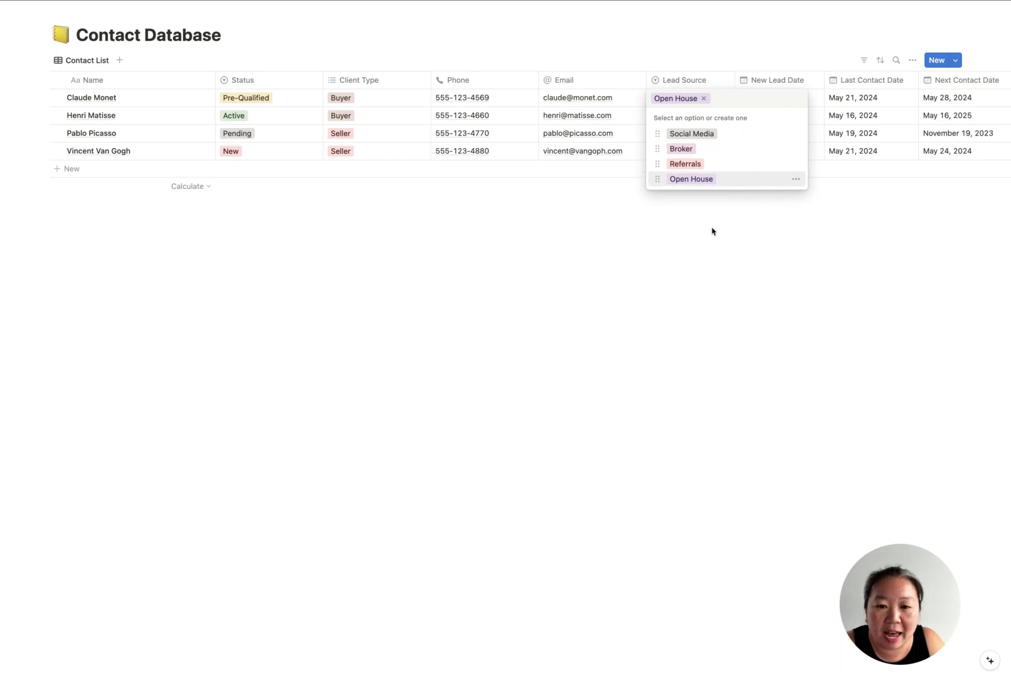
key(Escape)
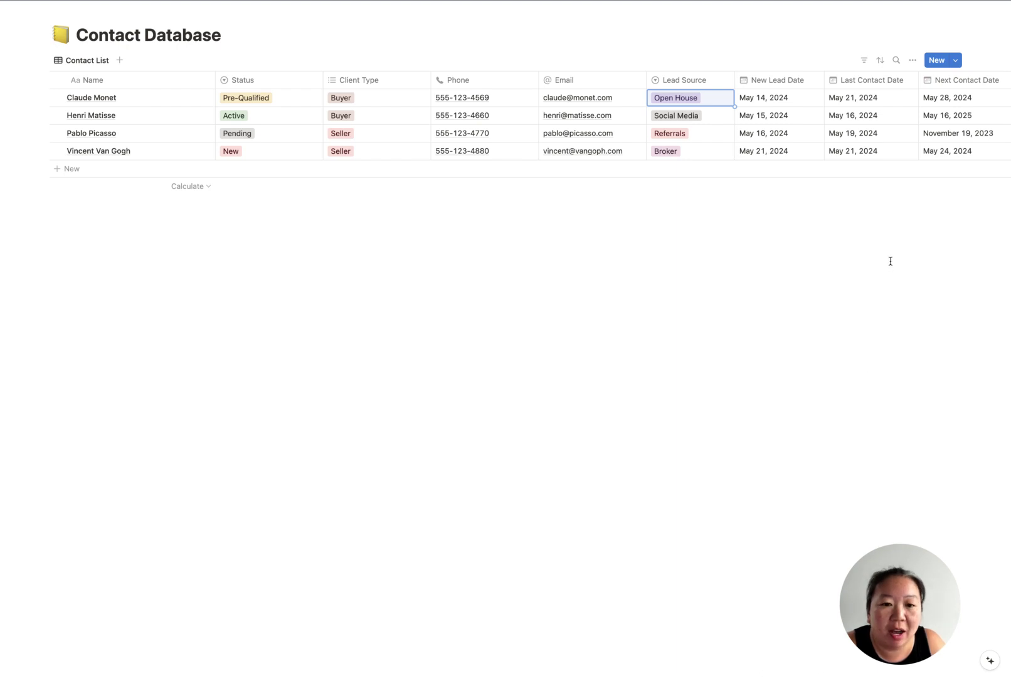
key(Right)
key(Right)
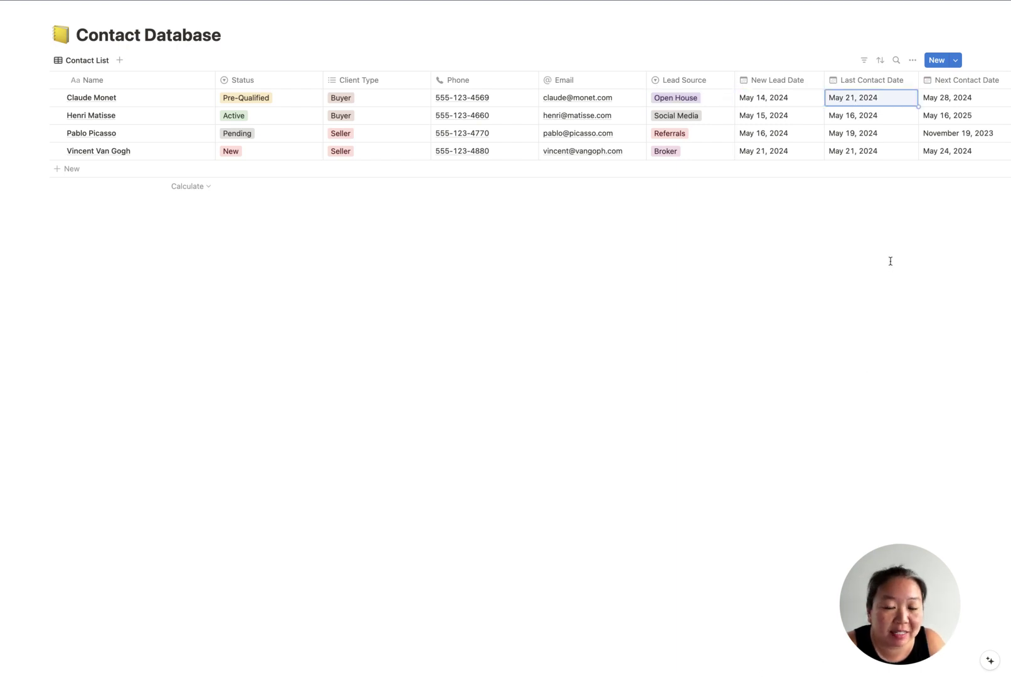
key(Right)
key(Right)
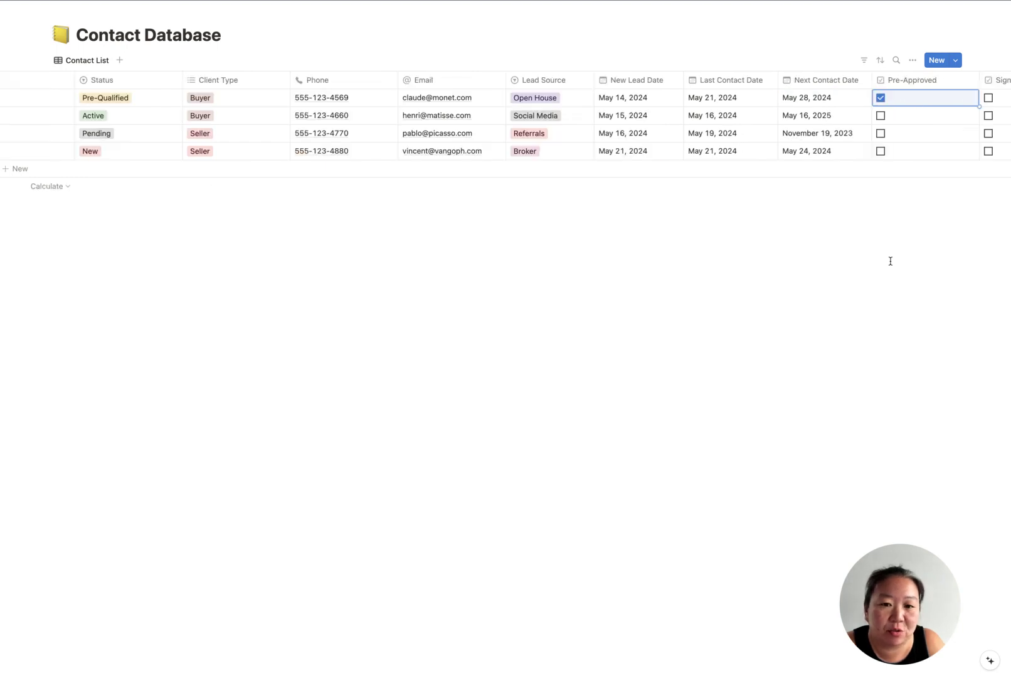
key(Left)
key(Left)
key(Right)
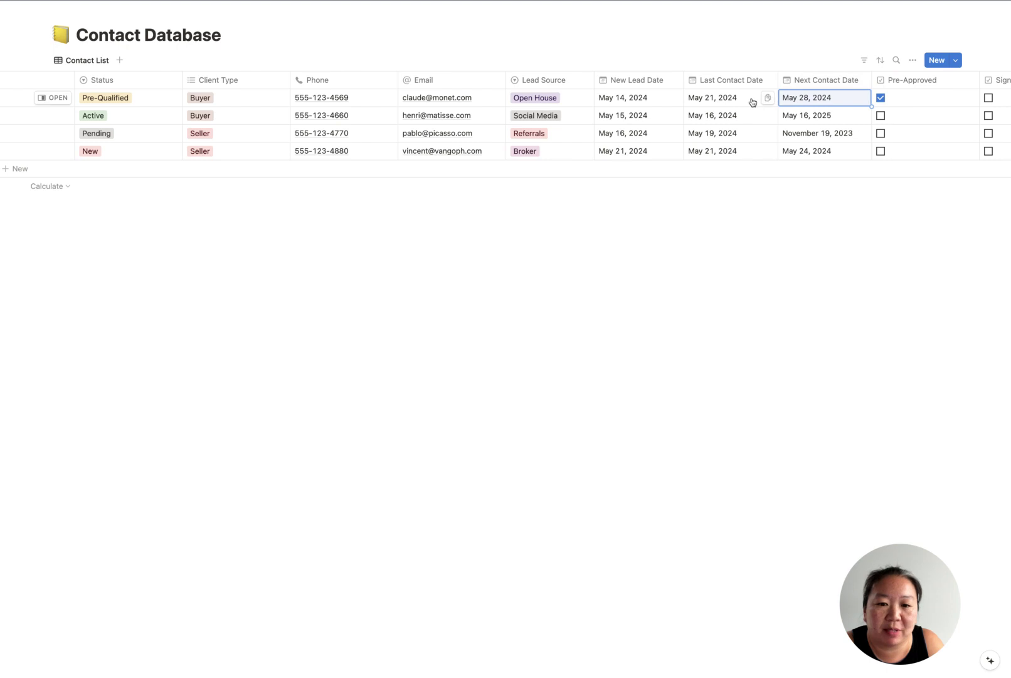
key(Escape)
click(720, 98)
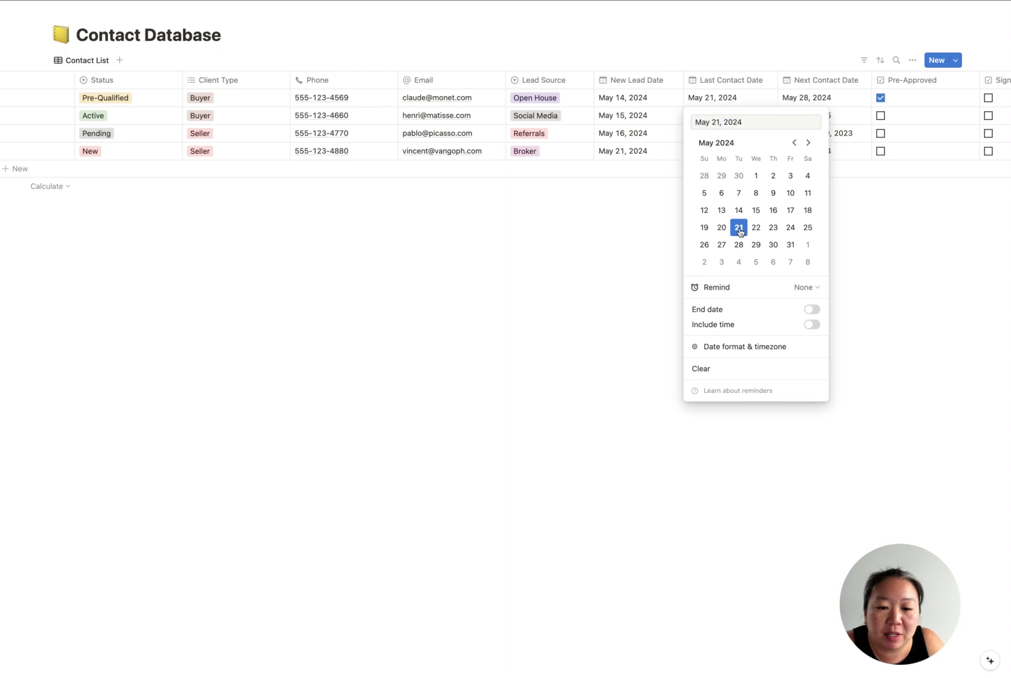
click(897, 241)
click(829, 98)
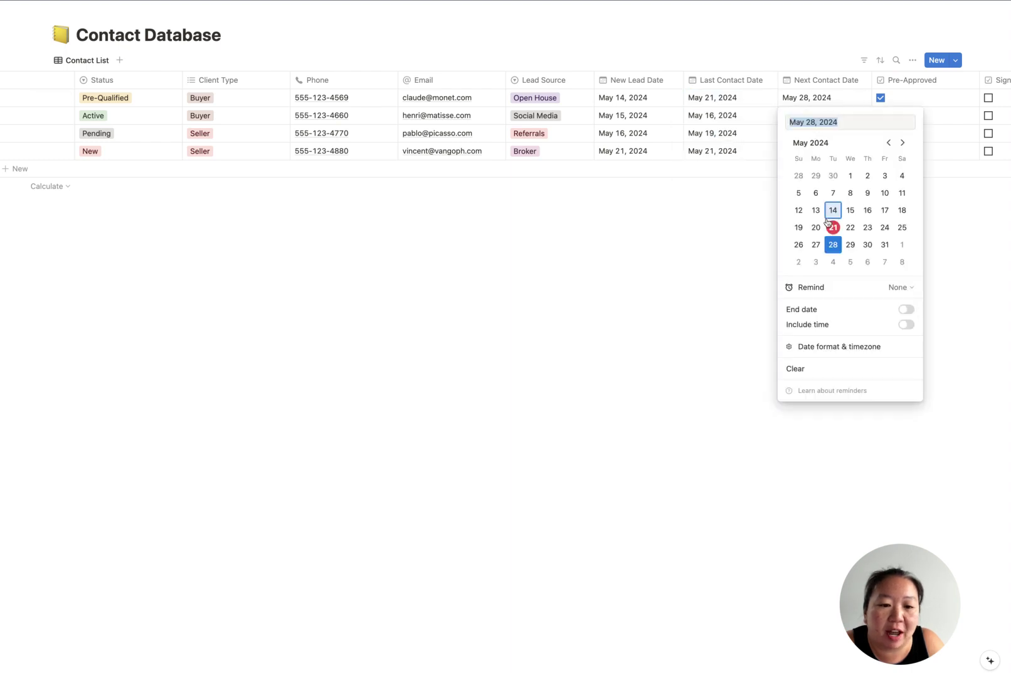
click(834, 247)
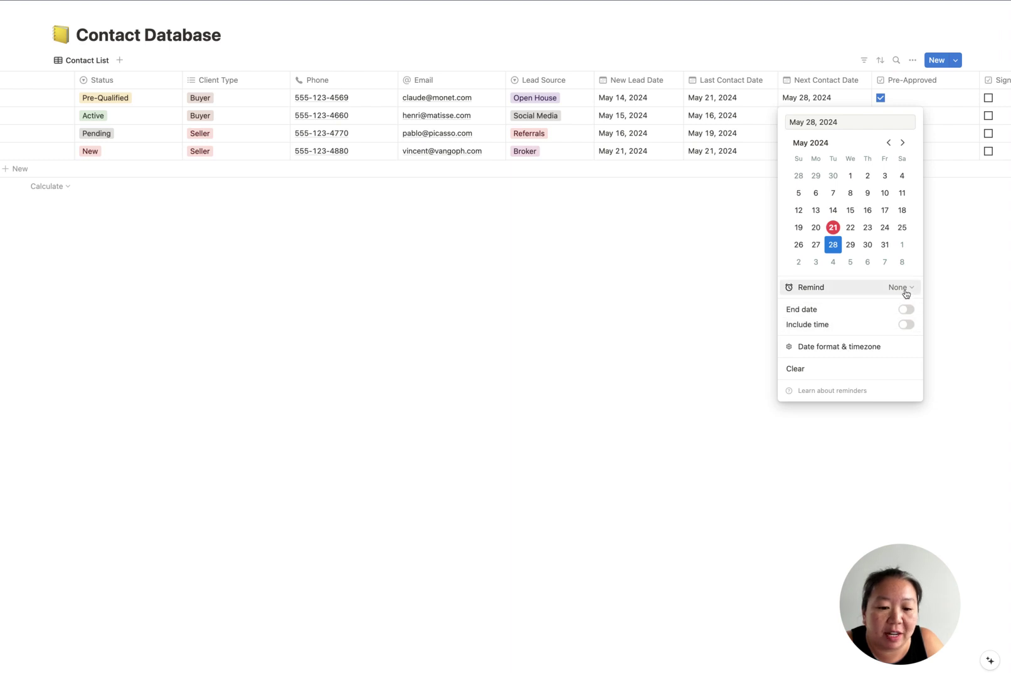
key(Escape)
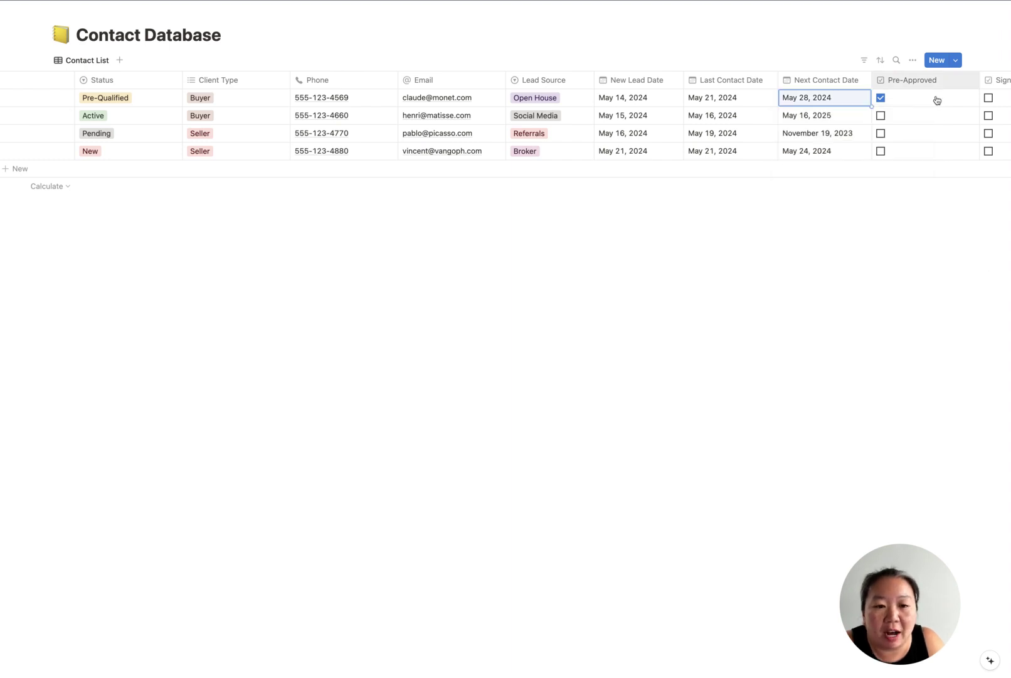
key(Right)
key(Right)
key(Right)
key(Right)
key(Right)
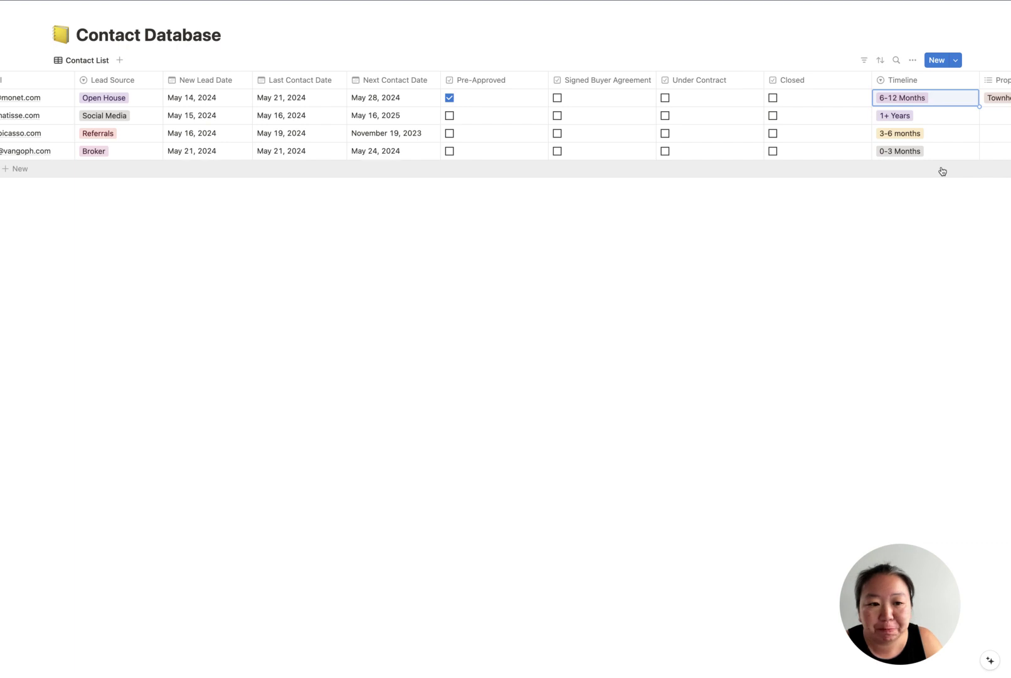
key(Tab)
key(Tab)
key(shift+Tab)
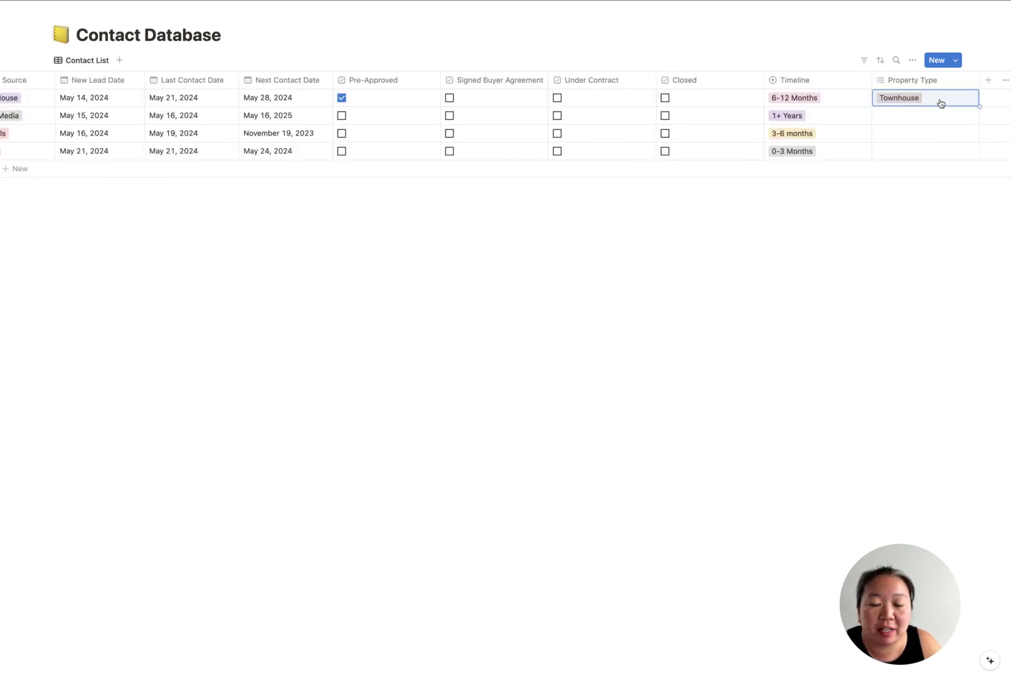
click(940, 101)
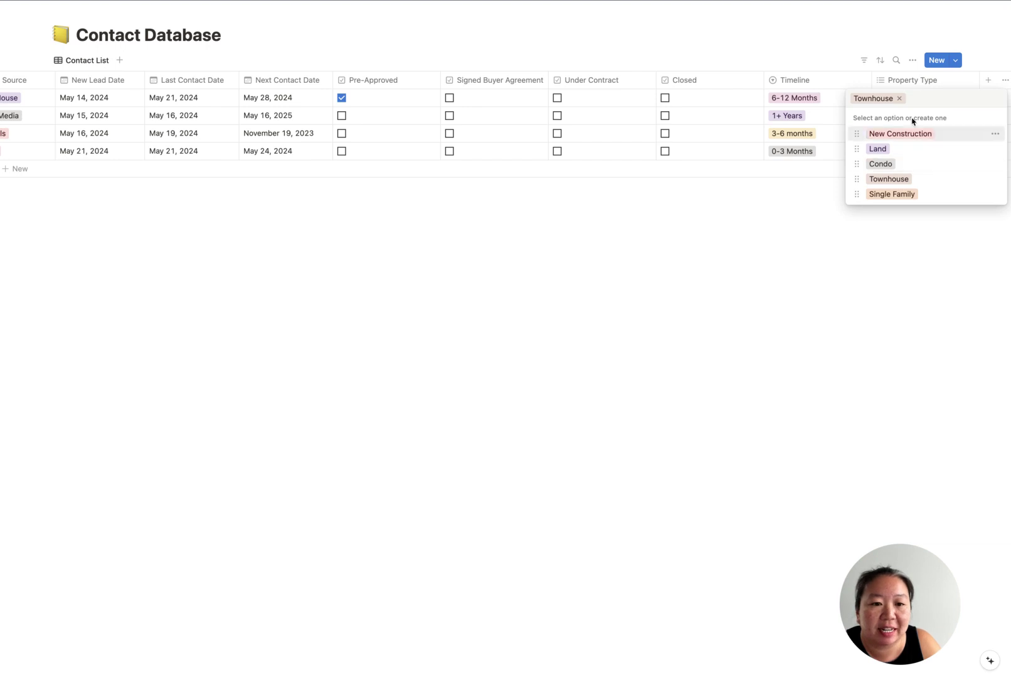
click(909, 197)
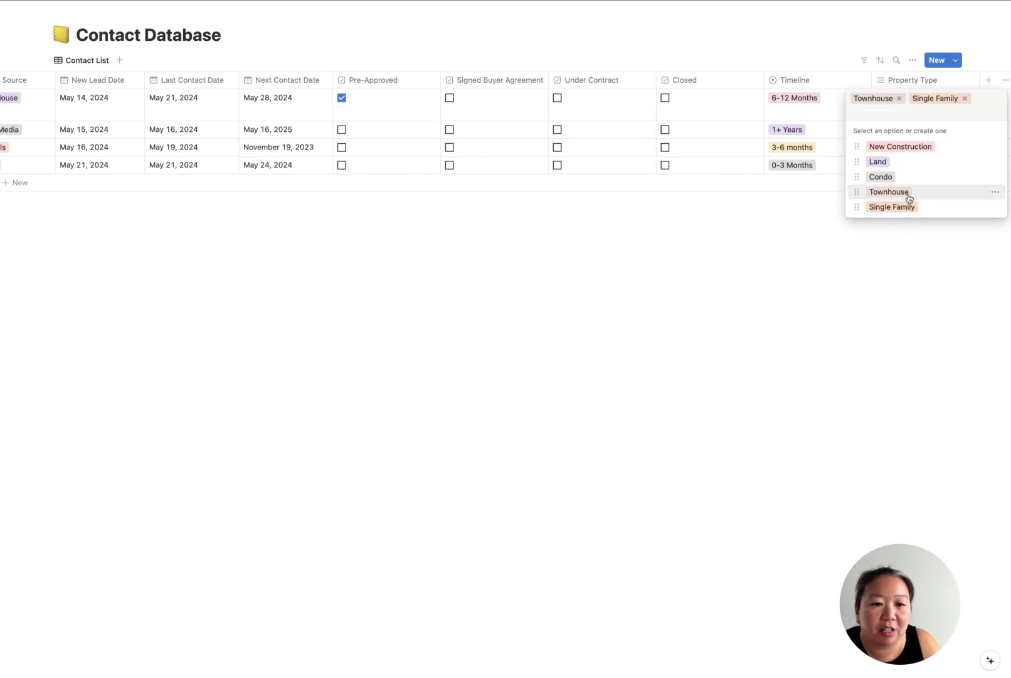
click(915, 151)
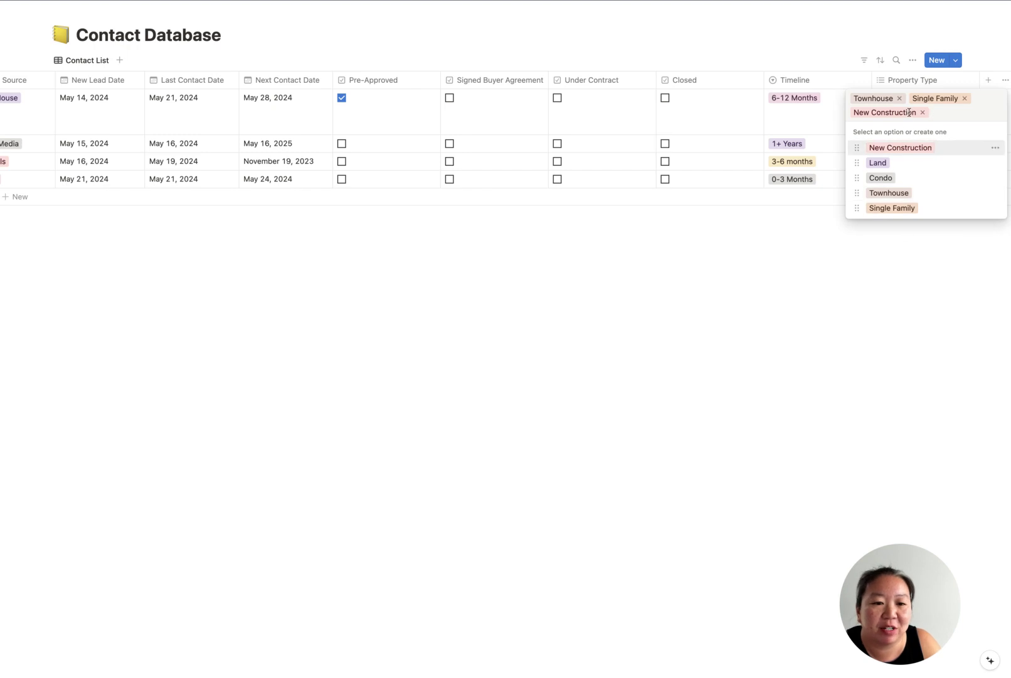
key(Escape)
click(946, 106)
click(964, 98)
click(982, 100)
click(899, 98)
click(889, 179)
key(Escape)
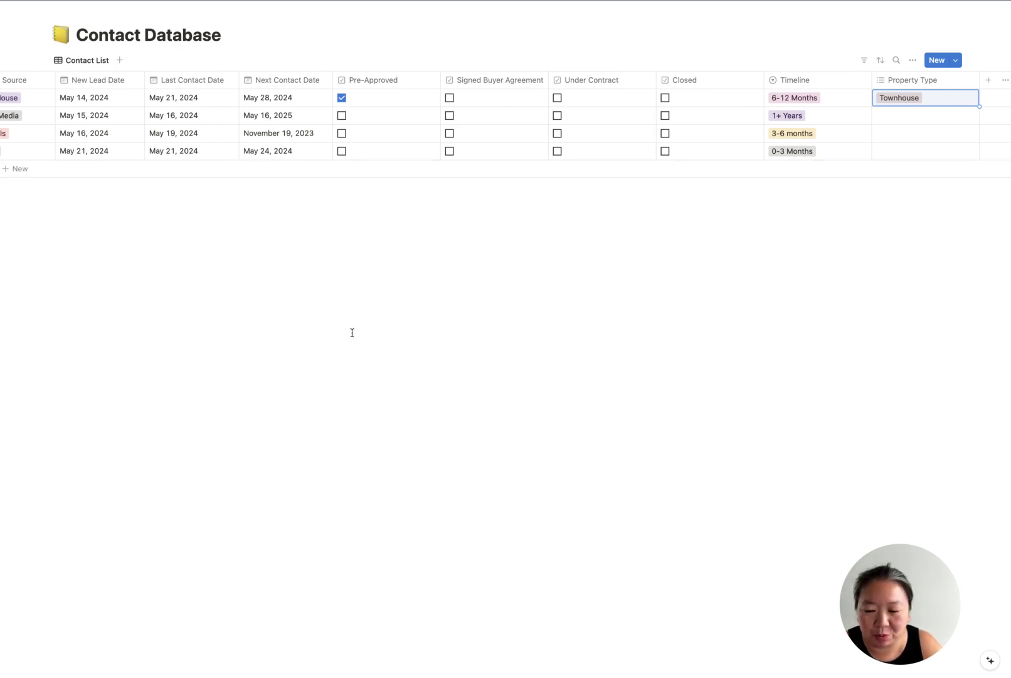
key(Left)
key(Left)
key(Left)
key(Left)
key(Left)
key(Left)
key(Left)
key(Left)
key(Left)
key(Left)
key(Left)
key(Left)
key(Left)
key(Left)
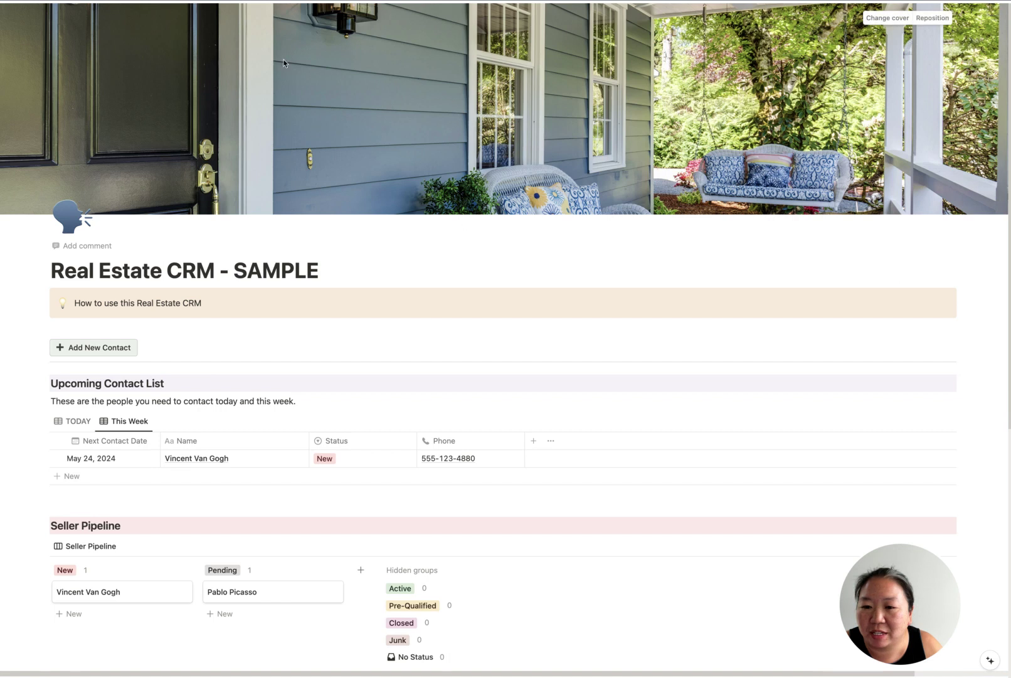
Return to the Real Estate CRM page and start a blank contact with Add New Contact.
scroll(496, 344, down, 1)
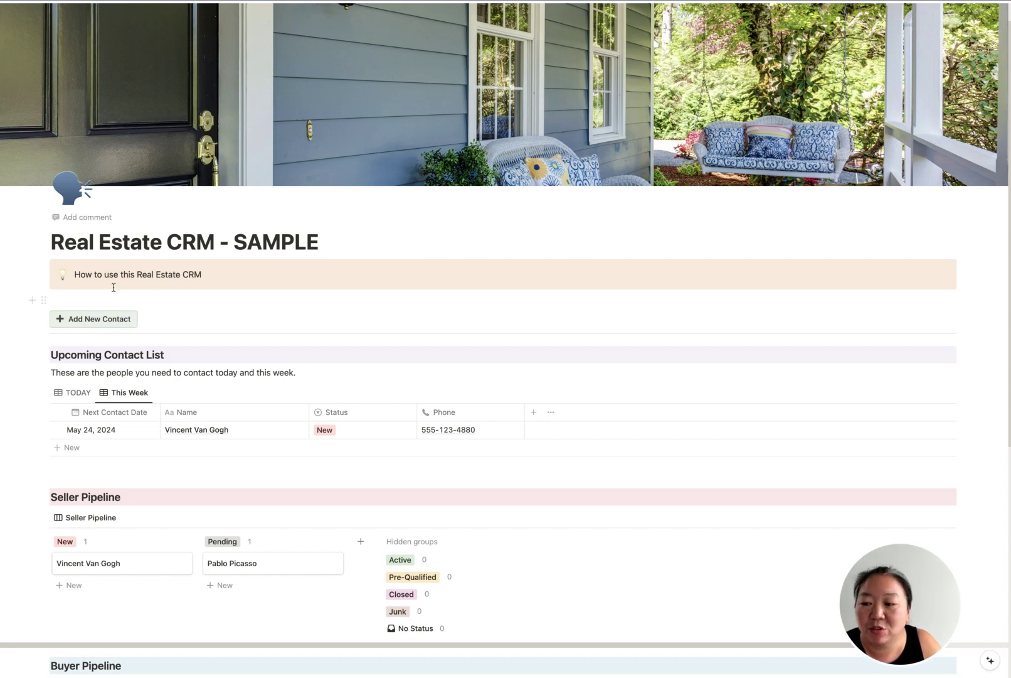
click(107, 322)
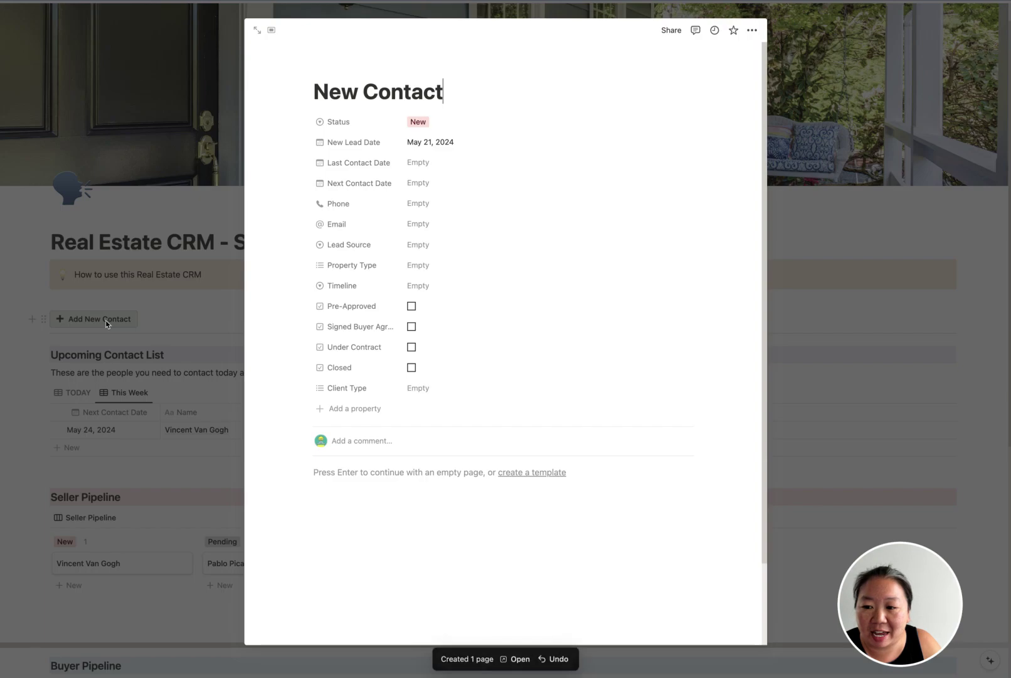
Replace the 'New Contact' placeholder title with the new contact's full name.
triple_click(387, 94)
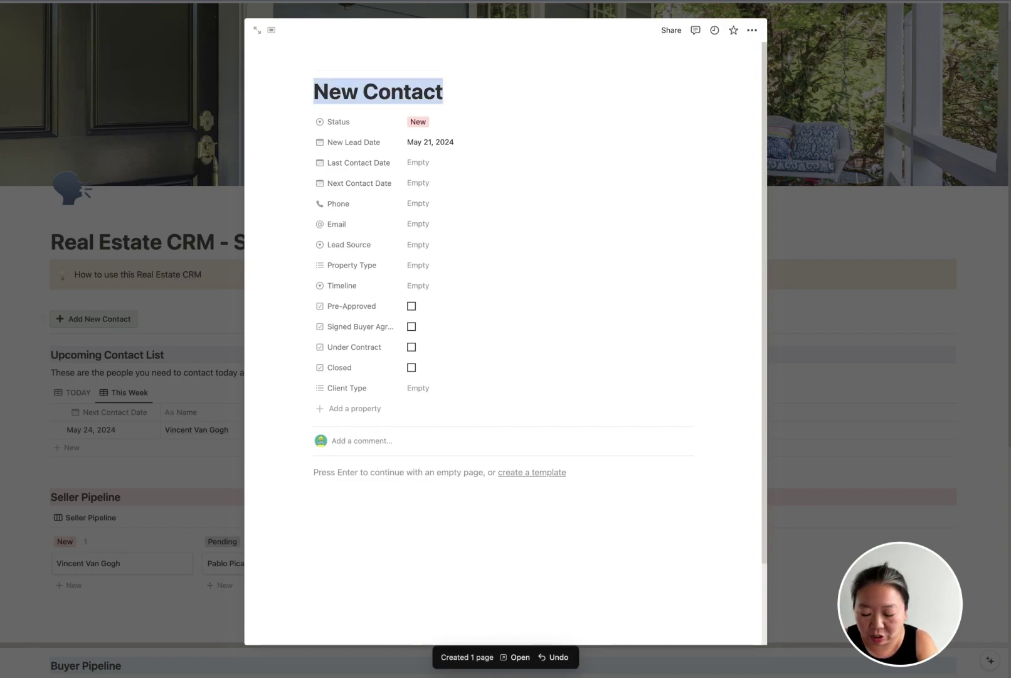
text(John Smith)
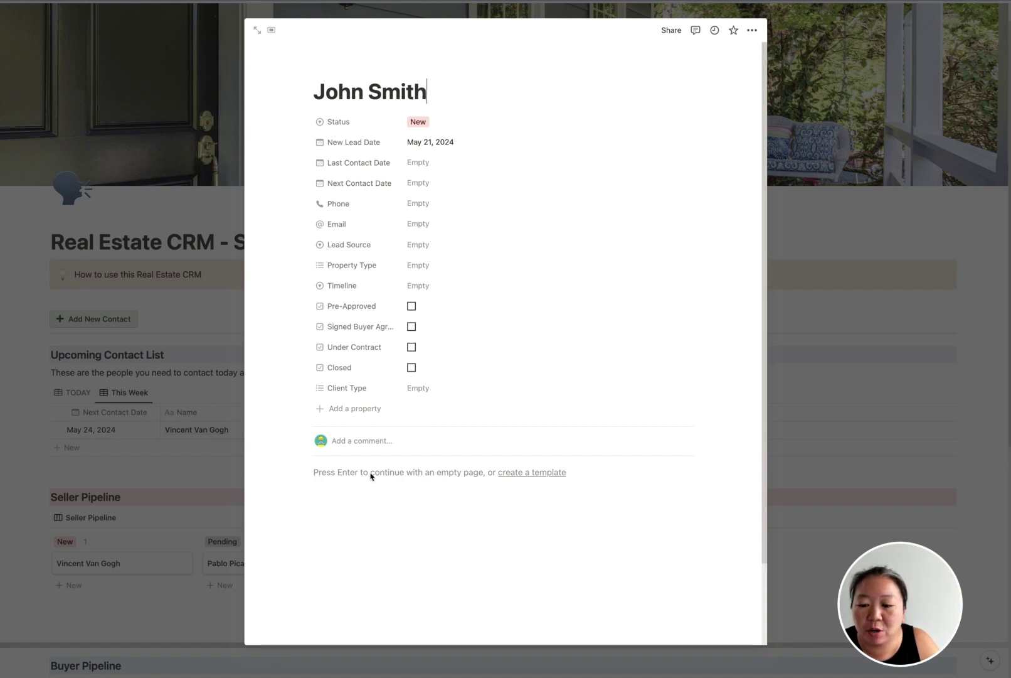
Write the notes 'Looking for a 2 bedroom condo in Arlington.' and a referral line naming the referrer.
click(334, 474)
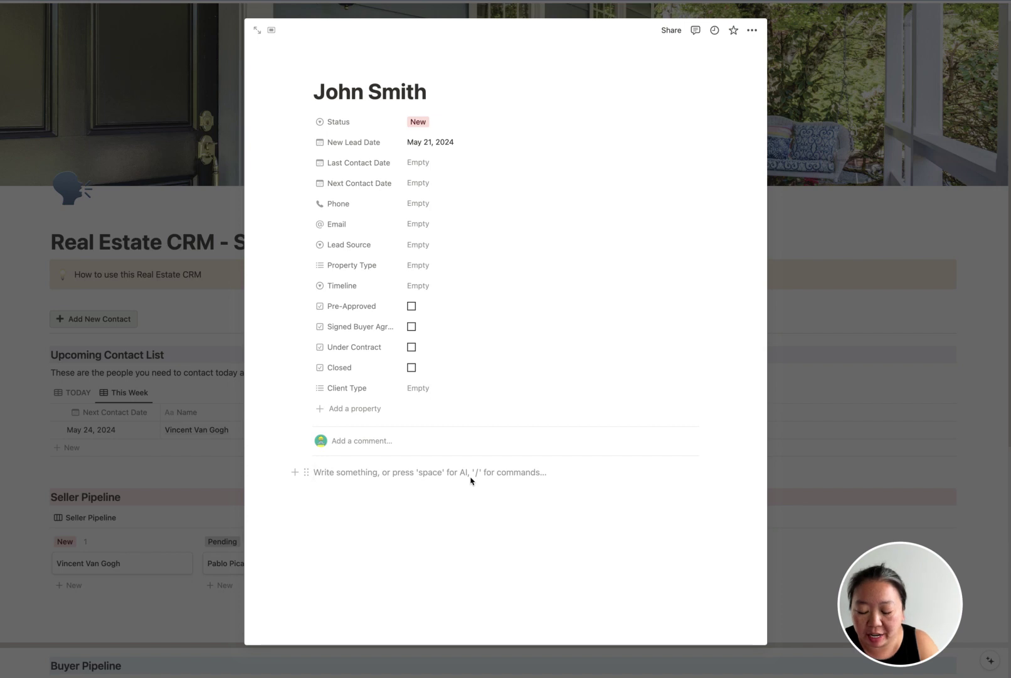
text(Looking f)
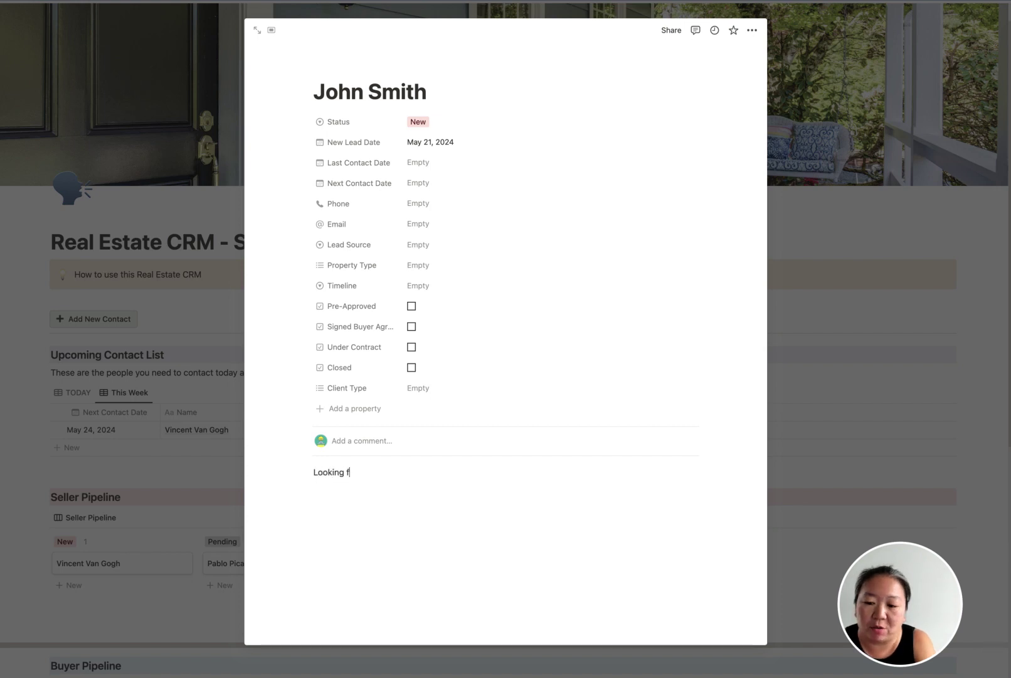
text(or a 2 bedro)
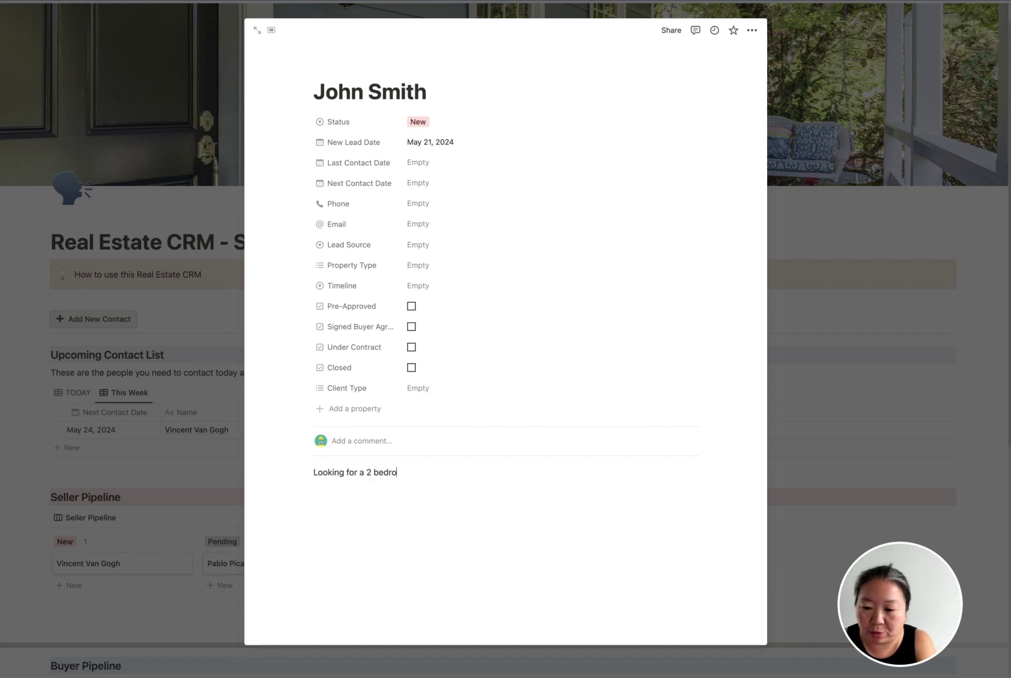
text(om condo in)
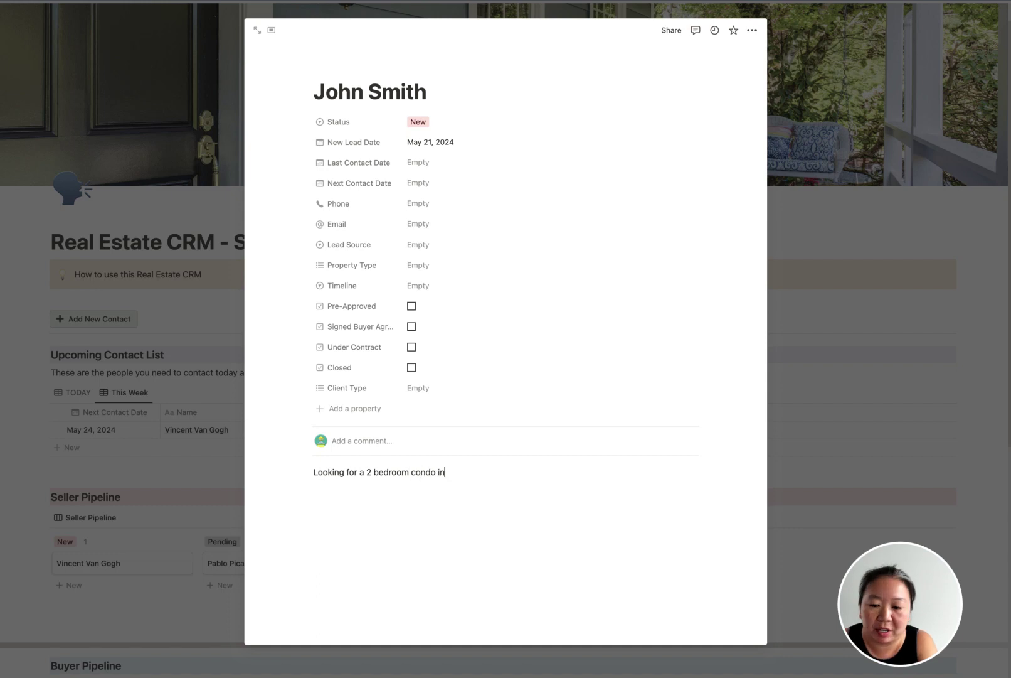
text( Arlington.)
key(Return)
text(Referr)
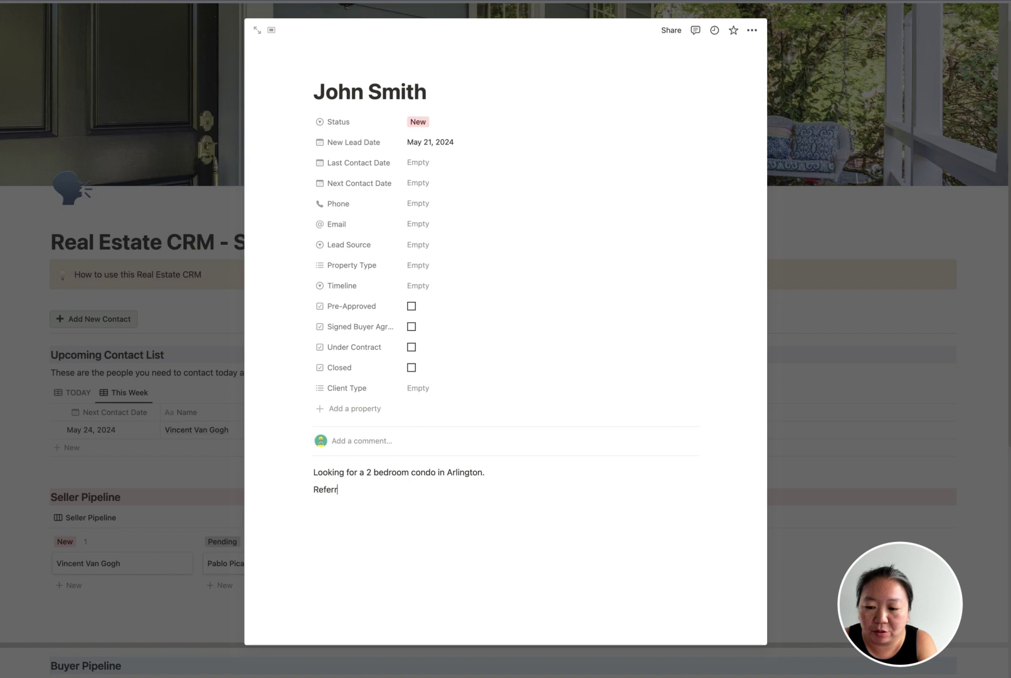
text(al from Jane.)
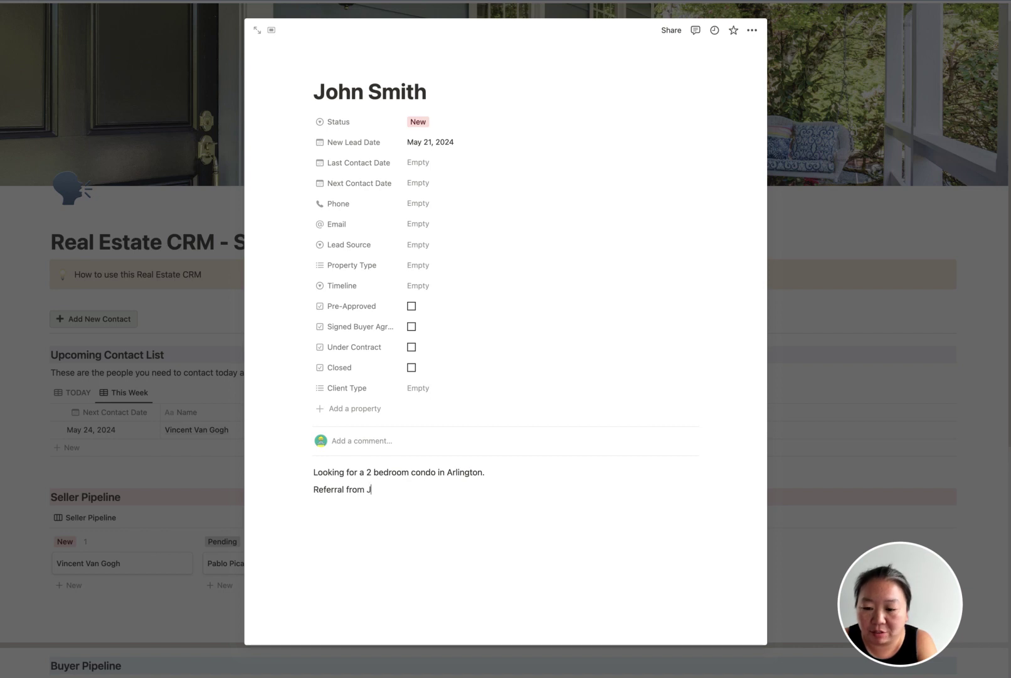
Add a 'Phone Call on 5/21' line above the notes.
click(312, 475)
key(Return)
text(Phone C)
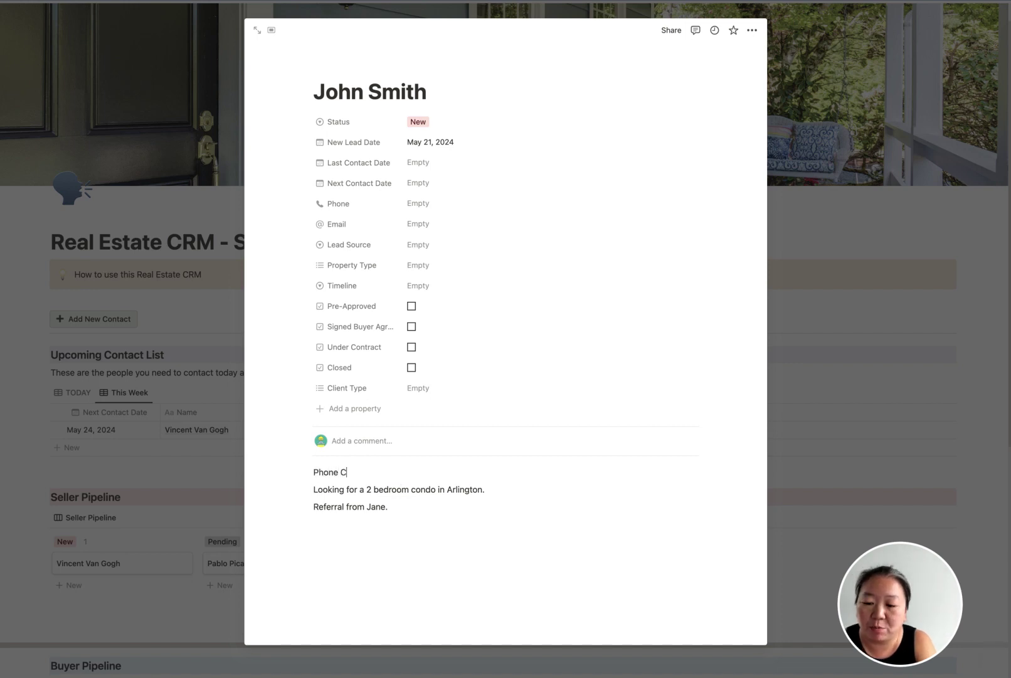
text(all on 5/21)
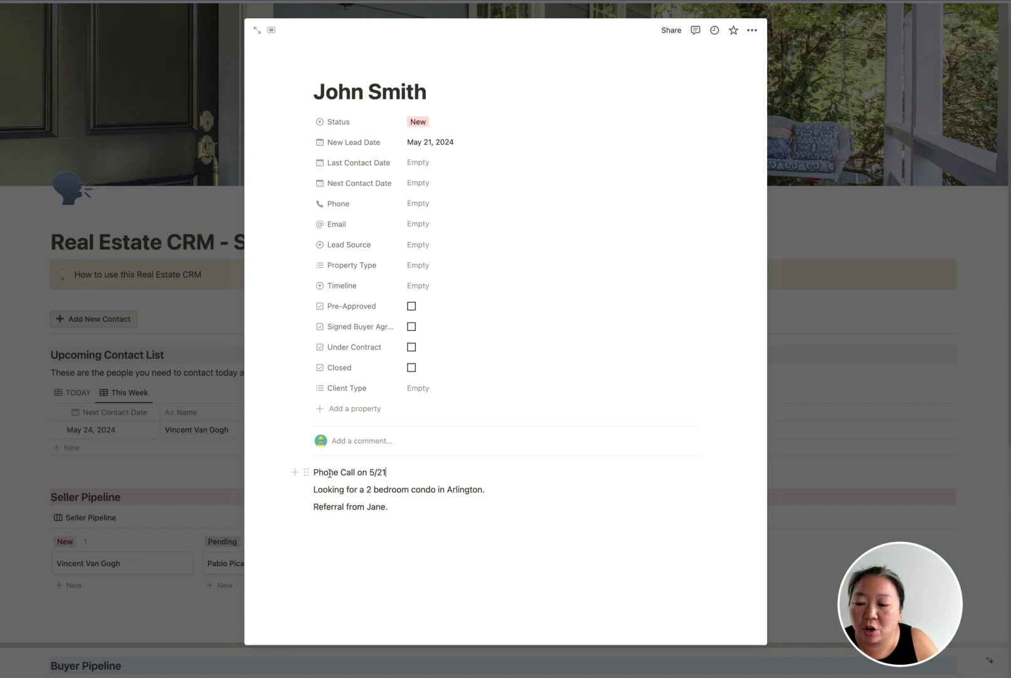
Turn the 'Phone Call on 5/21' line into a Heading 3.
drag(313, 473, 407, 473)
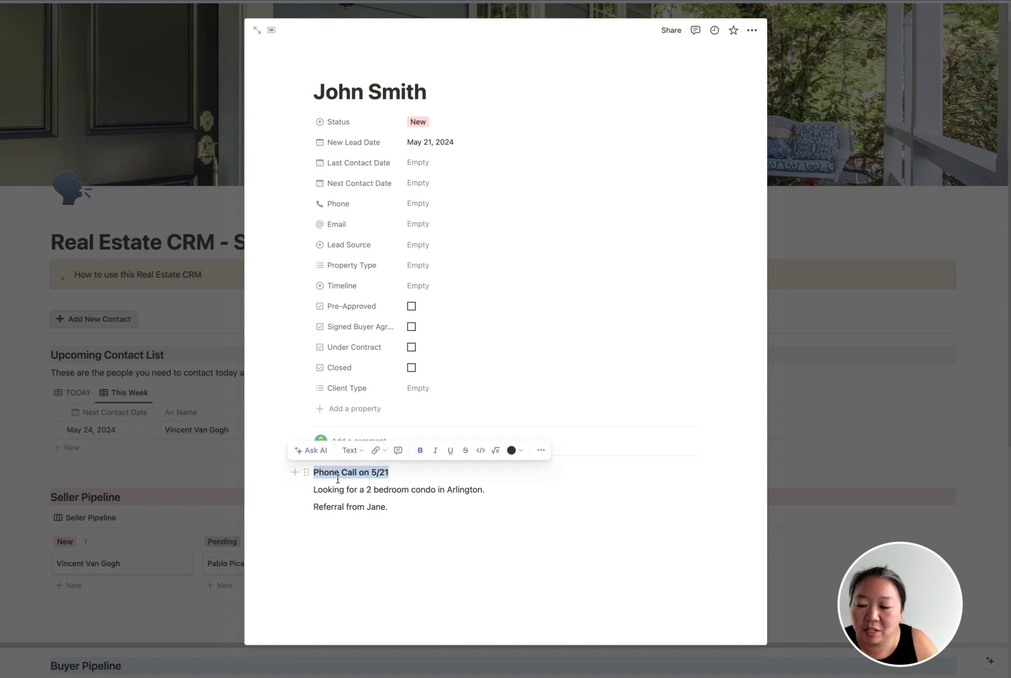
click(352, 450)
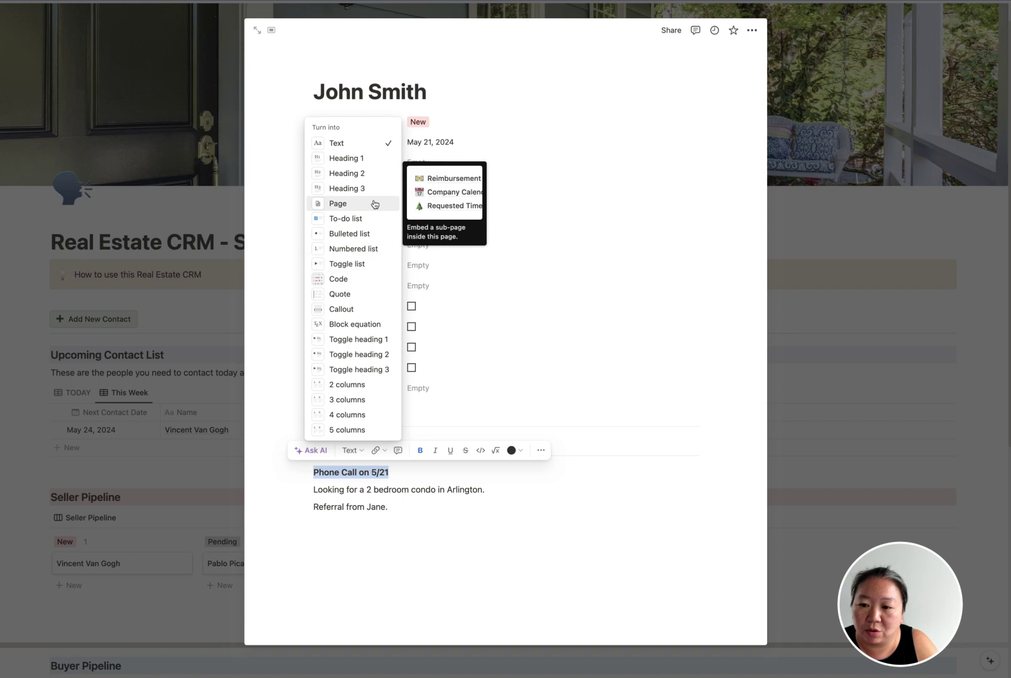
click(347, 188)
click(393, 516)
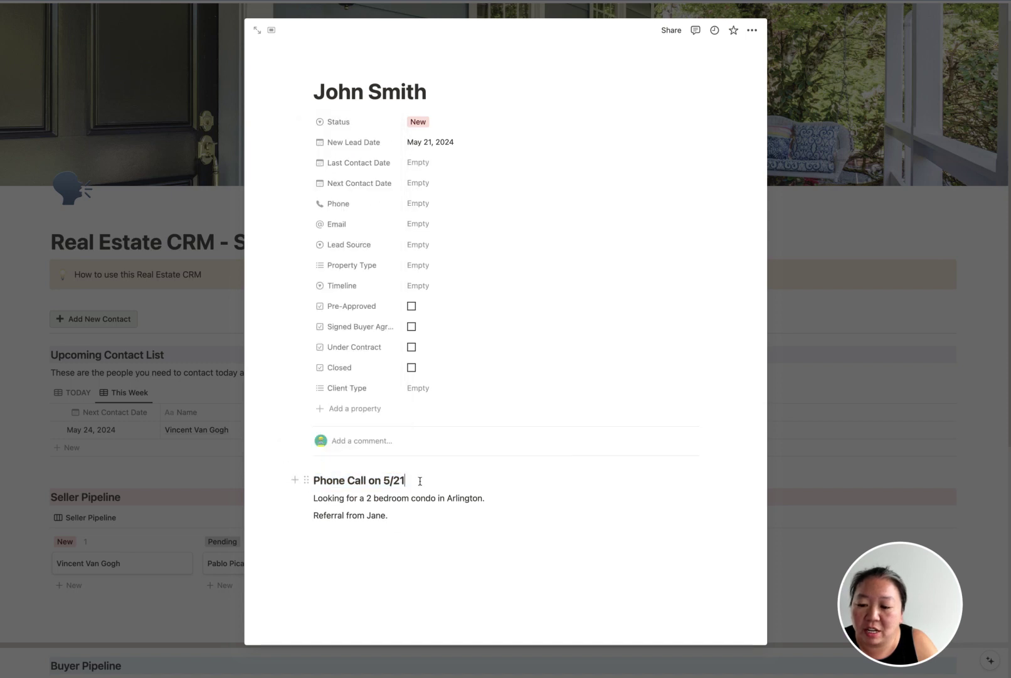
Add a 'Called 5/22 - Left VM' note on a new line above the heading.
key(Return)
key(Up)
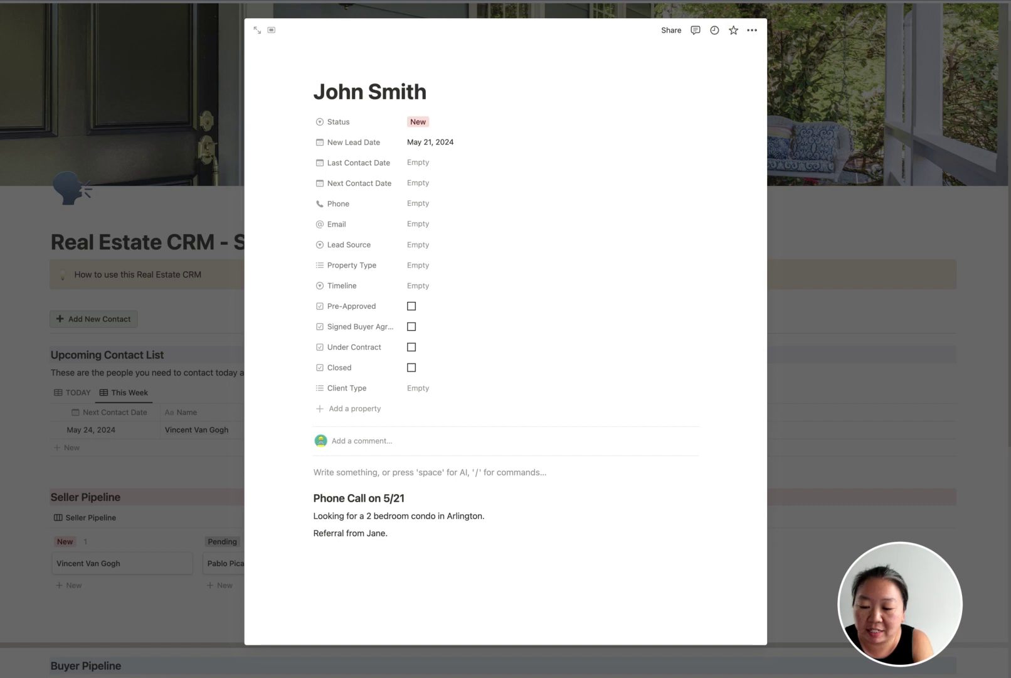
text(S)
key(BackSpace)
text(Se)
key(BackSpace)
text(Called 5)
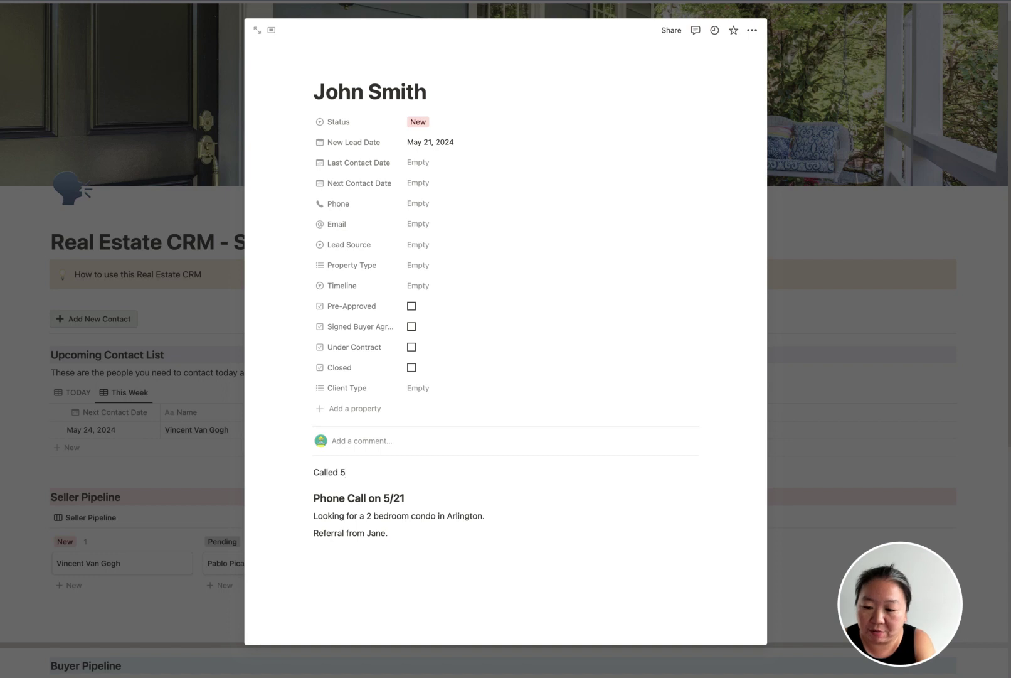
text(/22 - Left VM)
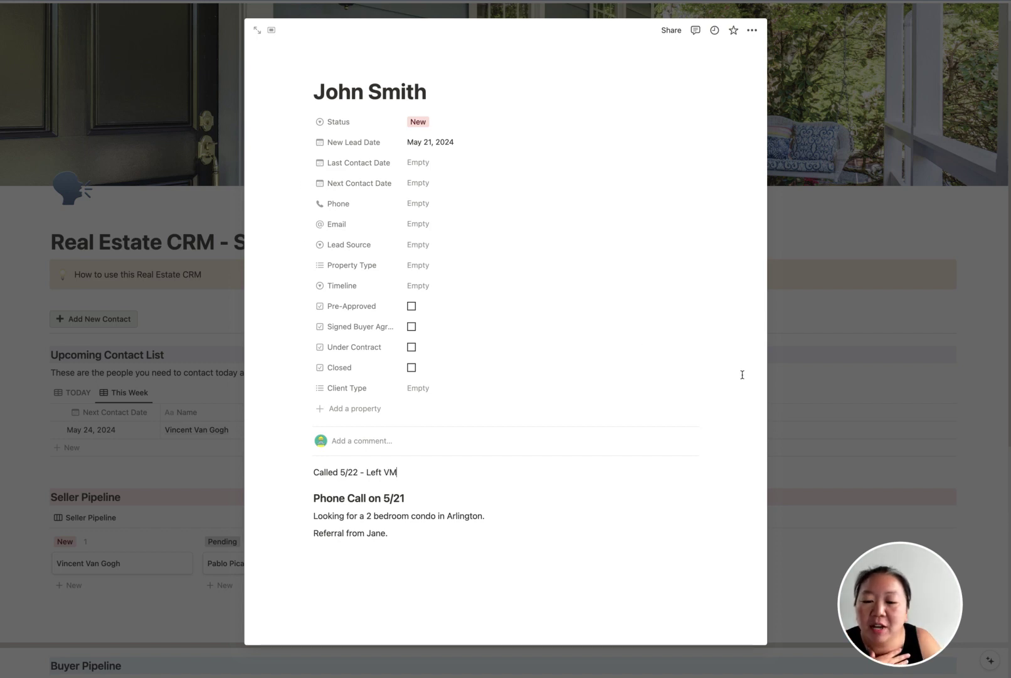
Close the contact and find the new contact's row in the full Contact Database.
click(799, 309)
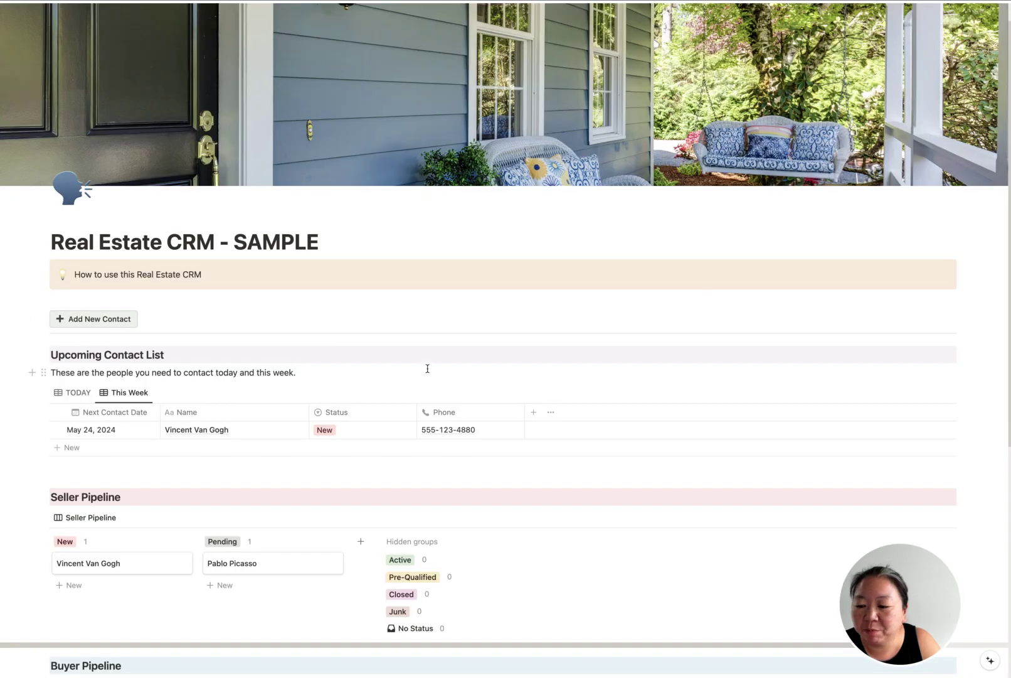
scroll(427, 368, down, 5)
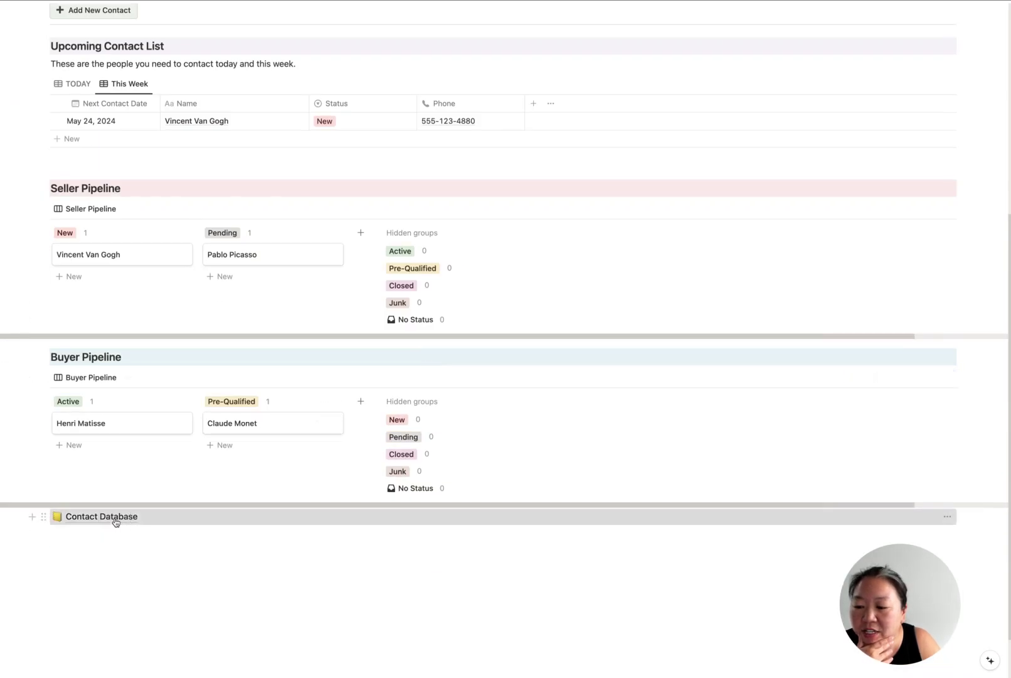
click(116, 522)
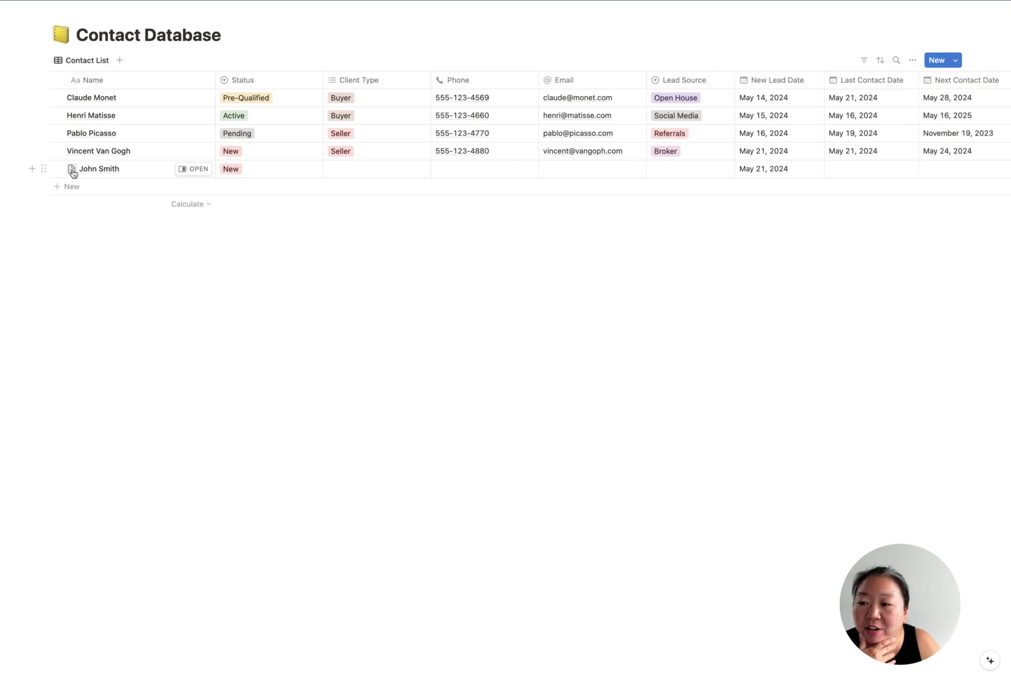
click(187, 172)
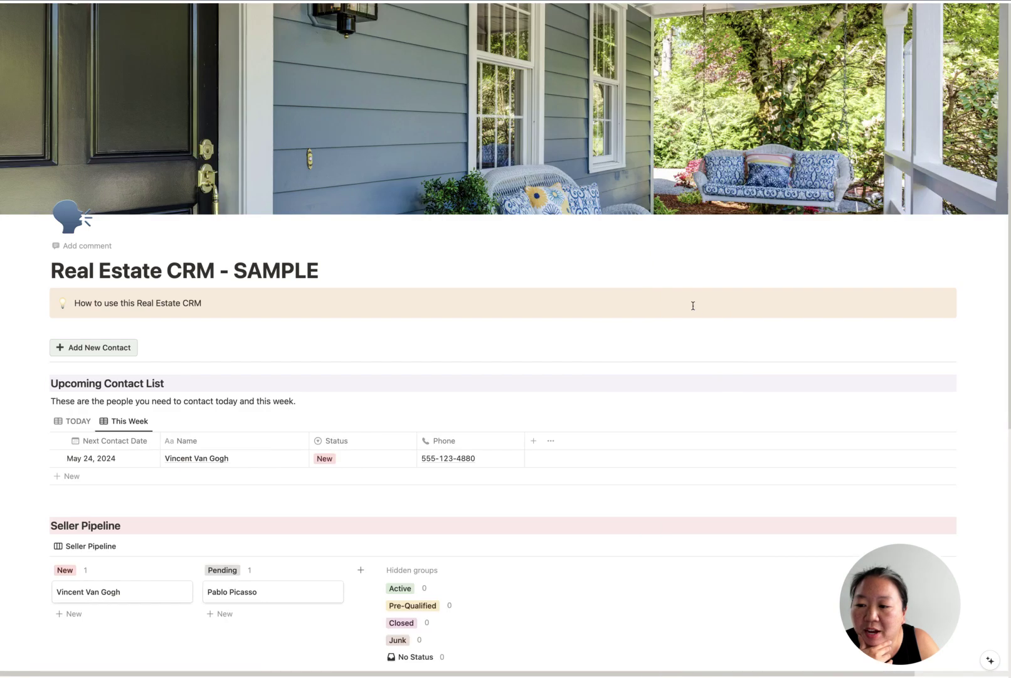
scroll(706, 316, down, 1)
scroll(706, 316, down, 1)
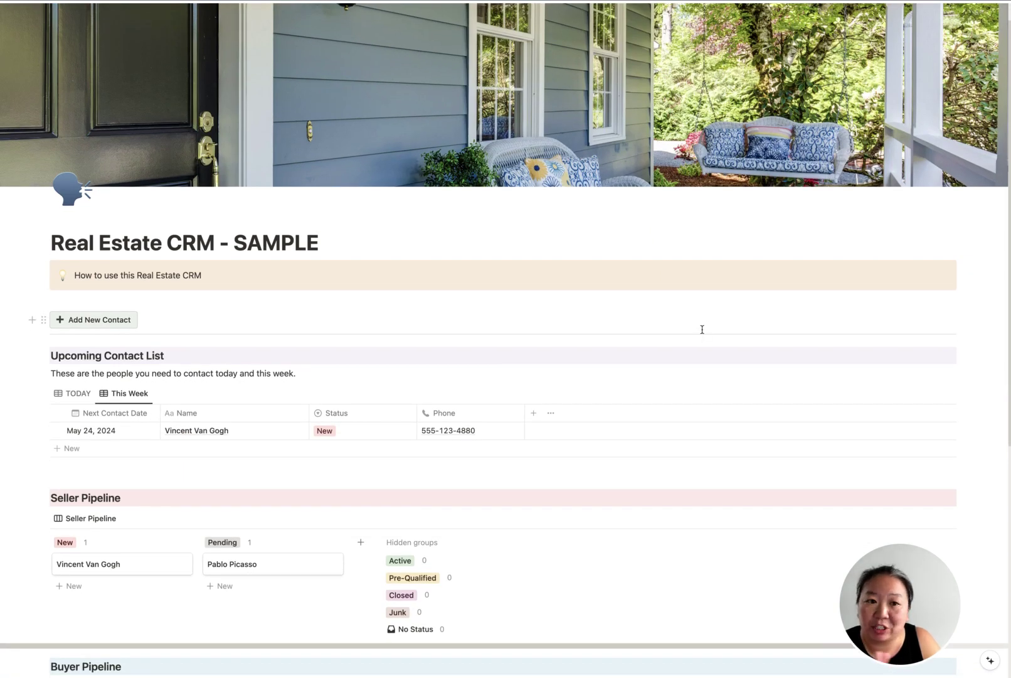
scroll(703, 330, down, 3)
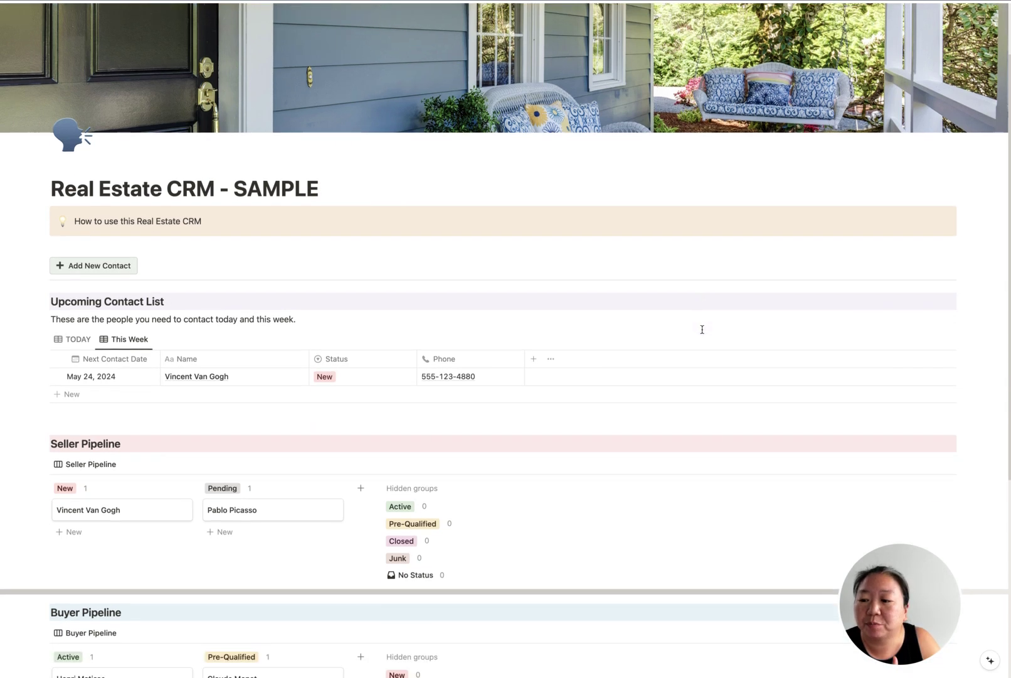
scroll(703, 328, down, 1)
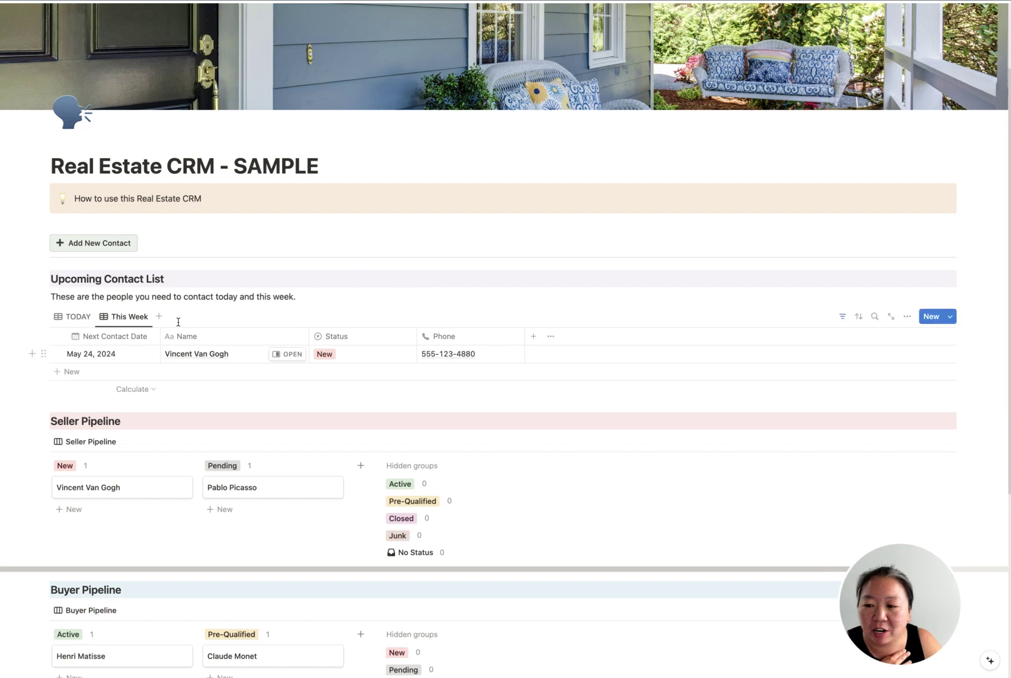
click(82, 324)
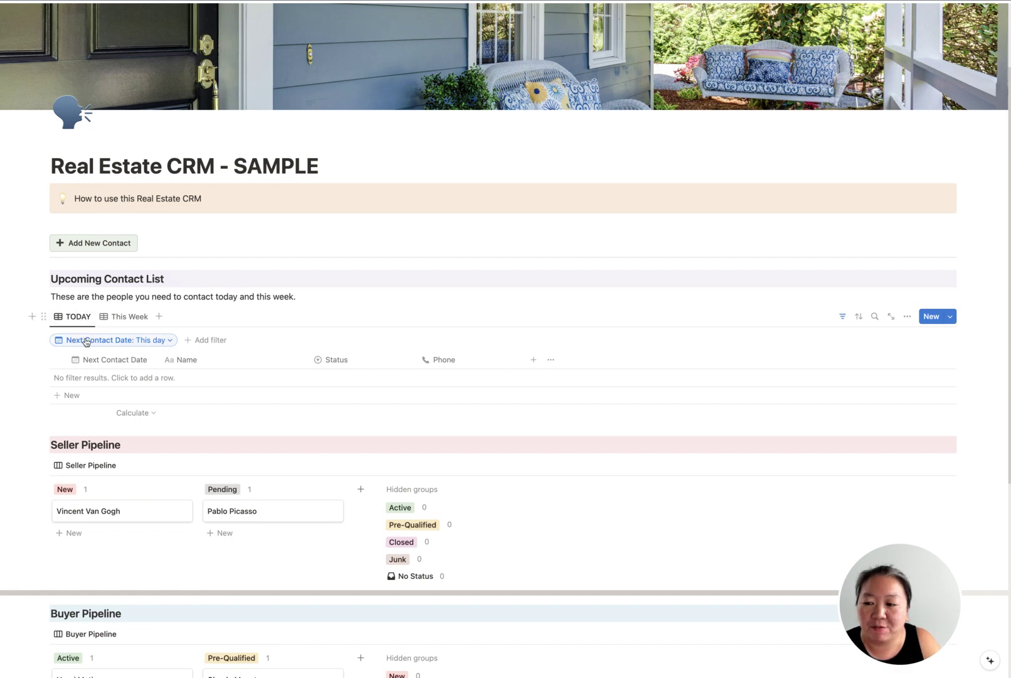
click(120, 315)
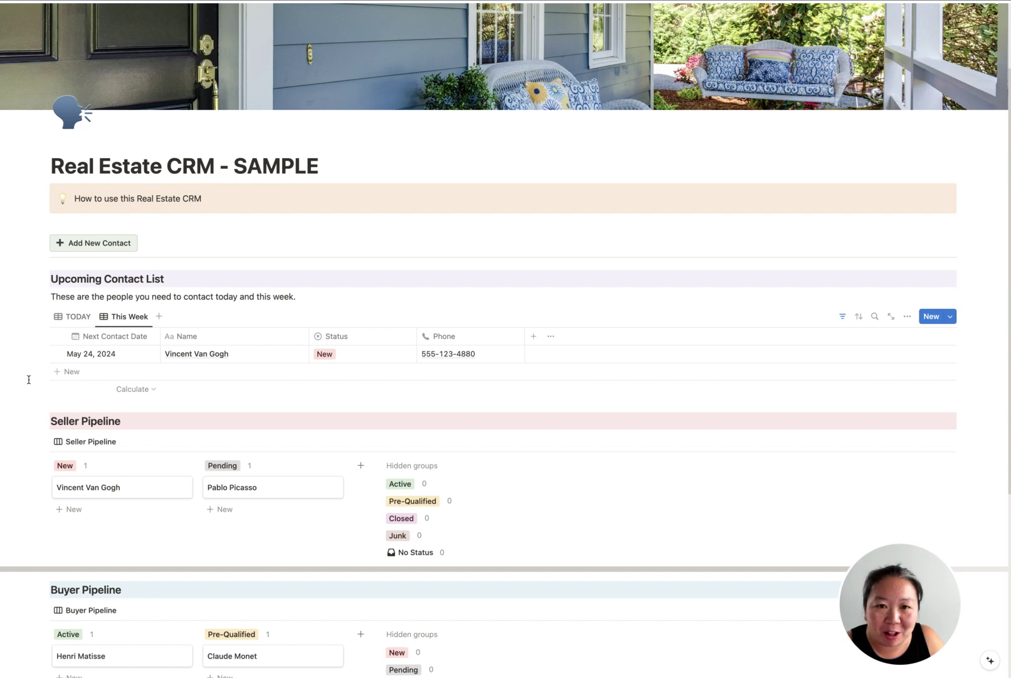
scroll(30, 386, down, 1)
scroll(30, 386, down, 4)
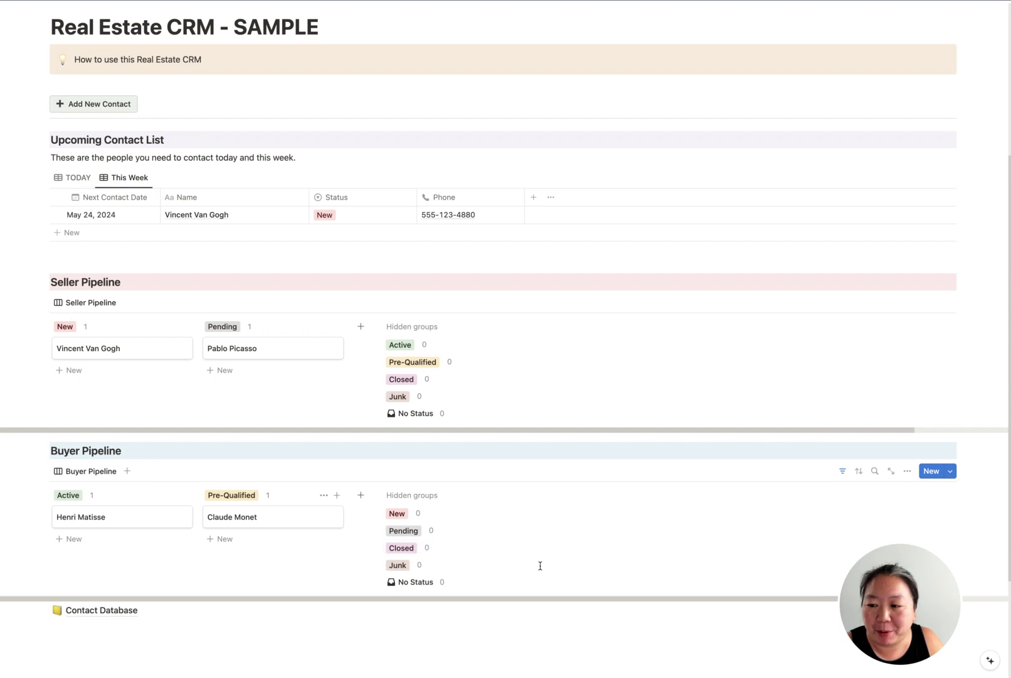
scroll(613, 507, down, 1)
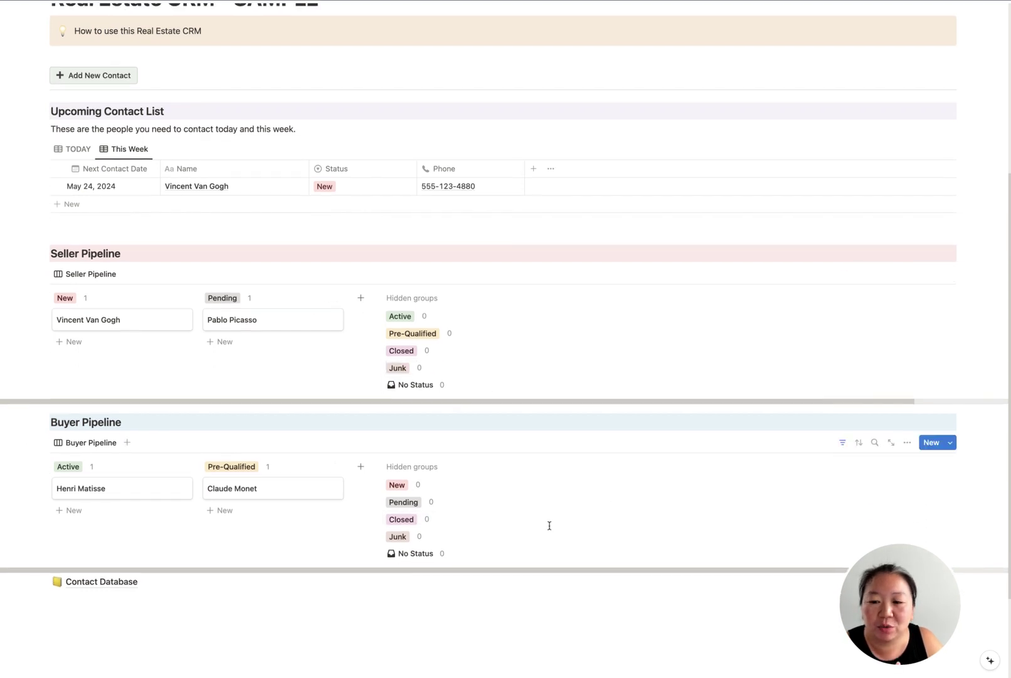
scroll(549, 523, up, 3)
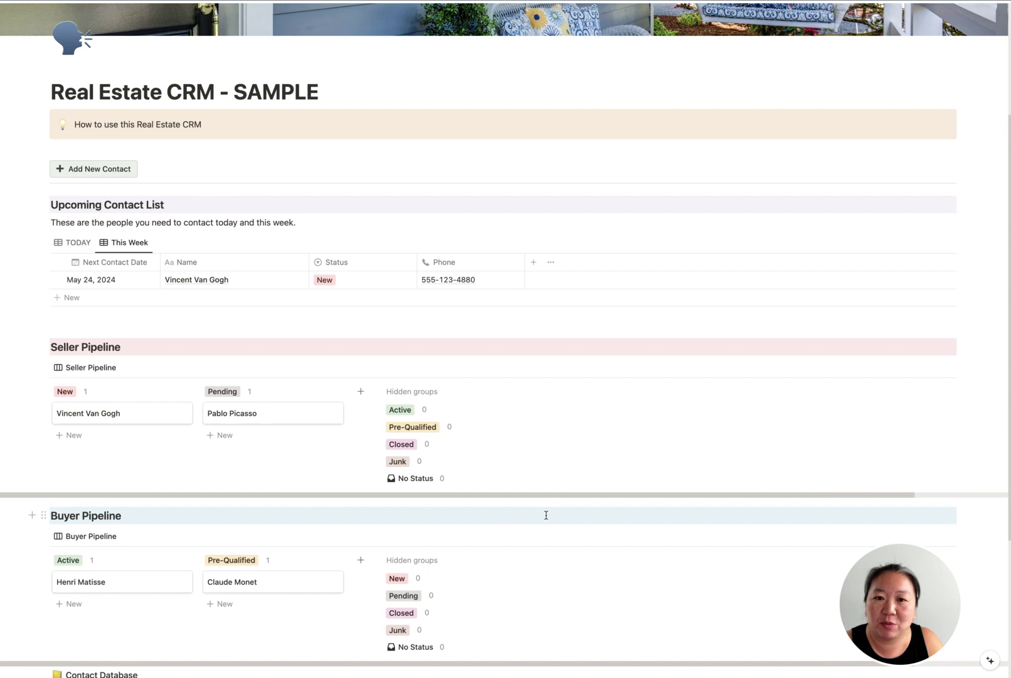